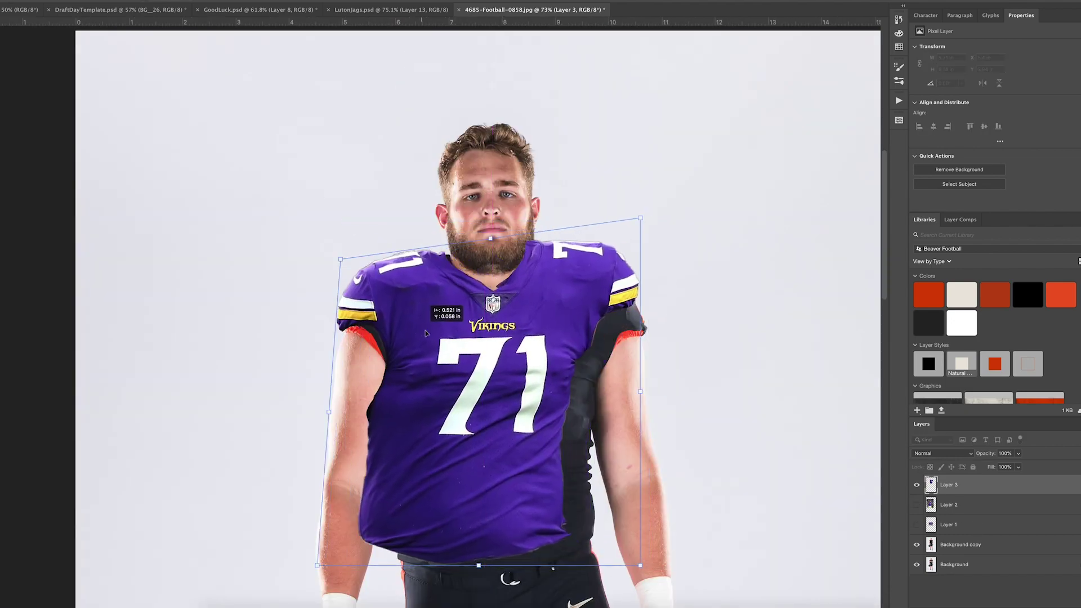
- Warp the purple Vikings jersey layer to fit the player's shoulders, torso and waist, splitting the warp vertically through the chest
mouse_move(361, 569)
left_mouse_down()
mouse_move(372, 583)
mouse_move(345, 585)
left_mouse_up()
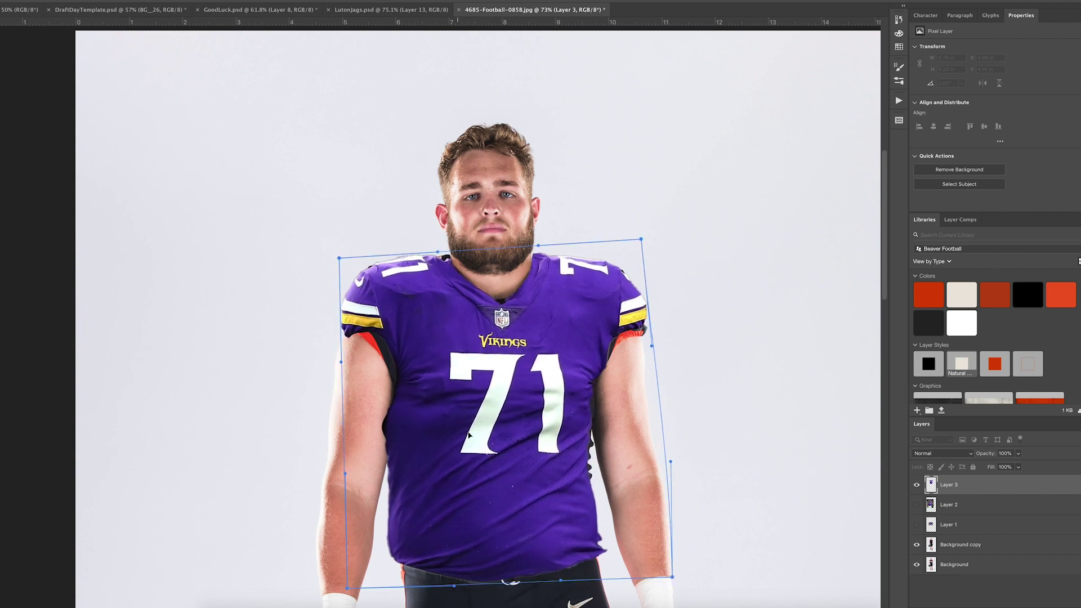
left_click(564, 352)
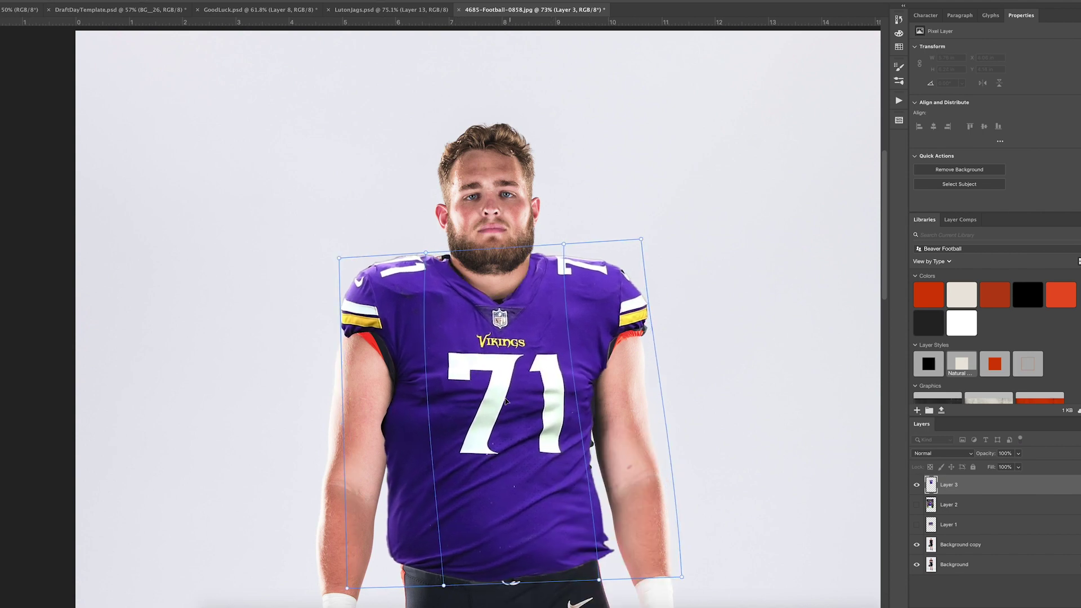
left_click(503, 489)
left_click(489, 305)
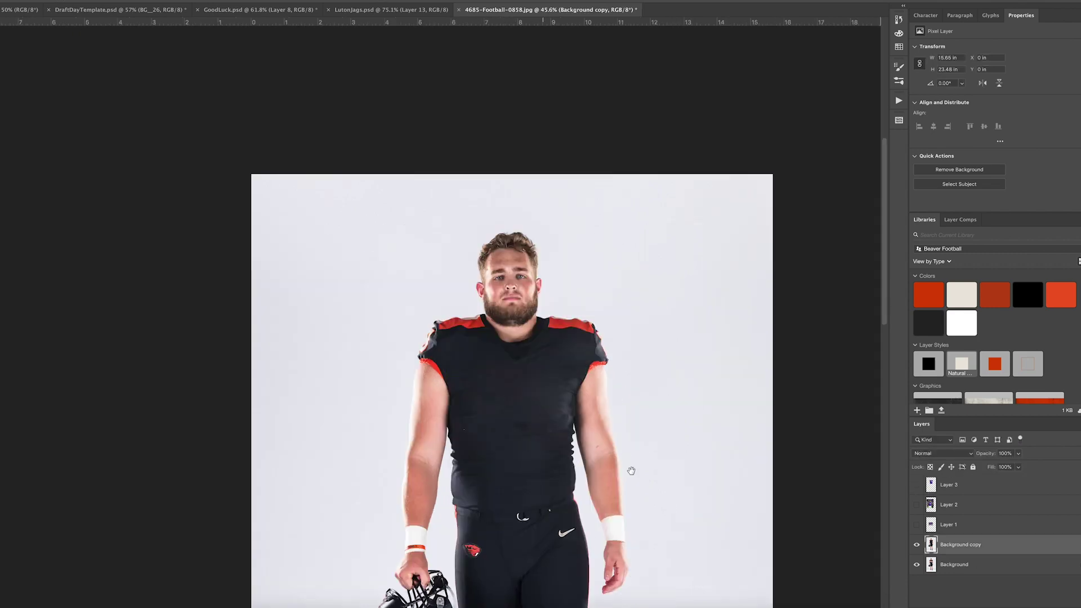
- Select the player on the Background copy layer and add the helmet-side forearm, wristband, hand and helmet to the selection
left_click_drag(321, 110, 516, 497)
scroll(344, 134, "up", 5)
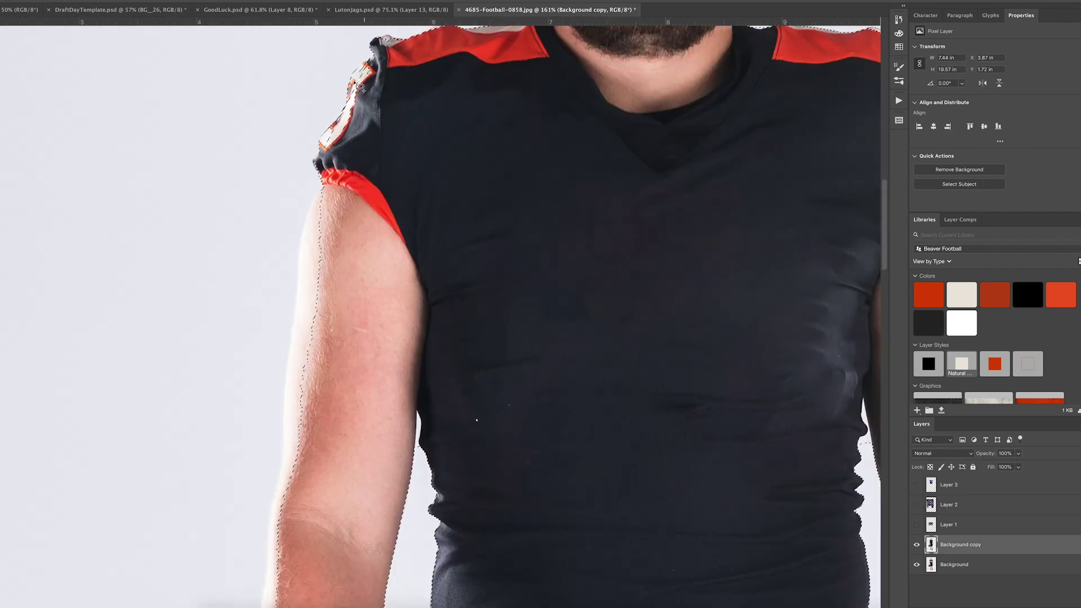
mouse_move(278, 477)
left_mouse_down()
mouse_move(356, 78)
mouse_move(345, 314)
left_mouse_up()
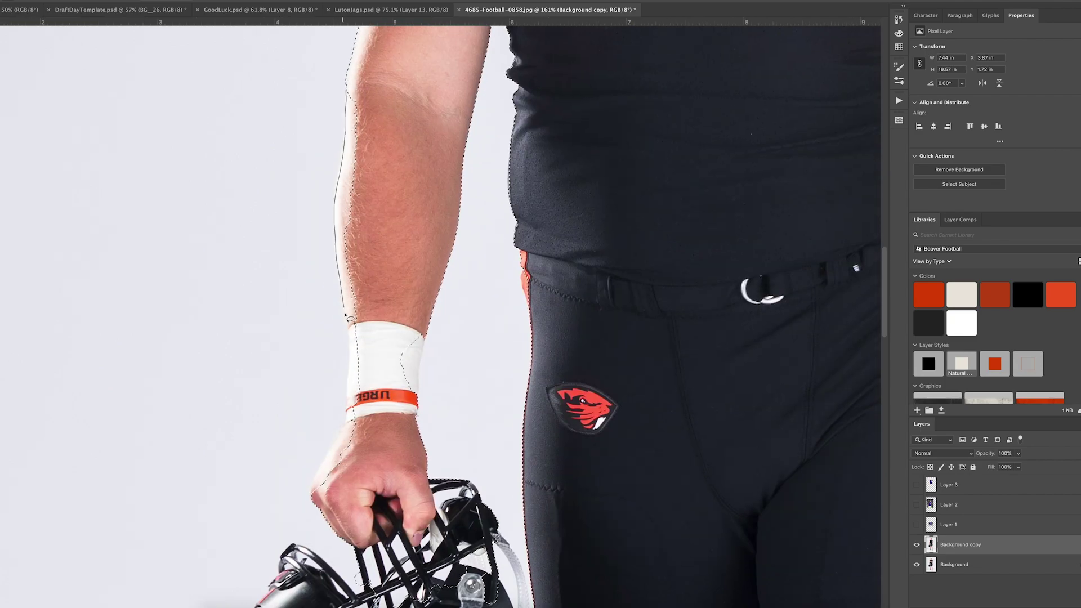
left_click_drag(475, 490, 449, 377)
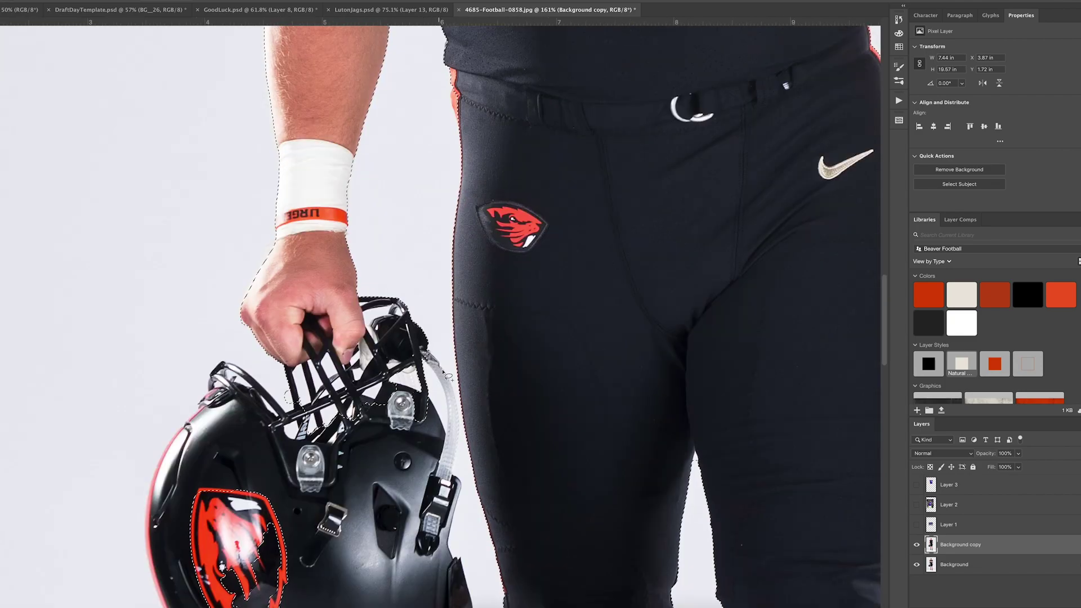
left_click_drag(469, 578, 425, 318)
mouse_move(289, 403)
left_mouse_down()
mouse_move(186, 265)
mouse_move(228, 84)
left_mouse_up()
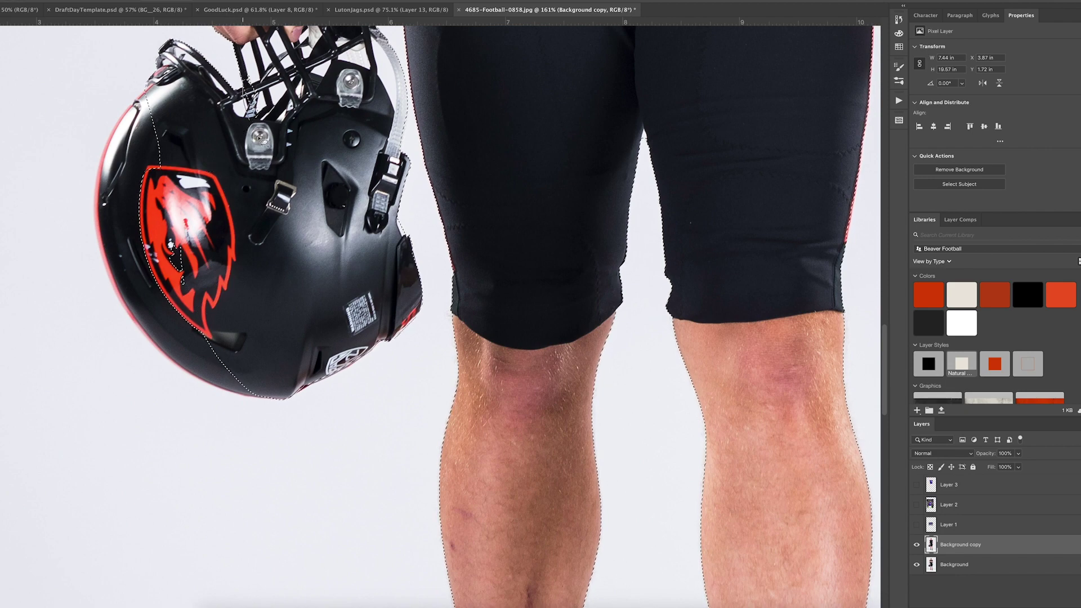
scroll(269, 195, "down", 4)
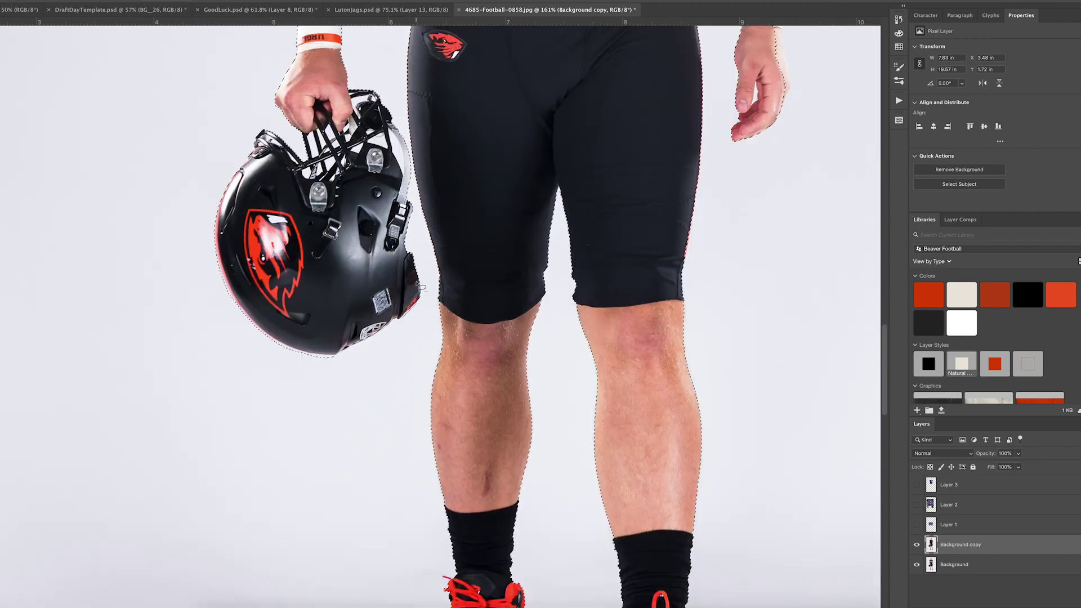
- Complete the player selection around the helmet's edges, the free arm, wristband and hand, and the shoulders
scroll(369, 383, "up", 3)
mouse_move(397, 443)
left_mouse_down()
mouse_move(440, 379)
mouse_move(450, 34)
mouse_move(401, 58)
left_mouse_up()
mouse_move(419, 120)
left_mouse_down()
mouse_move(417, 198)
mouse_move(450, 445)
left_mouse_up()
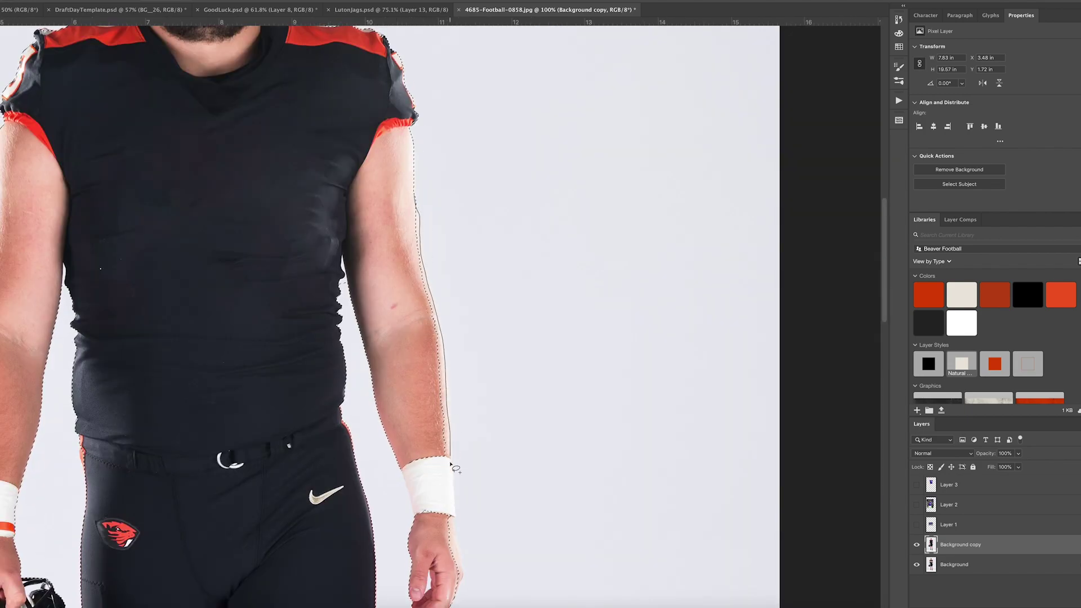
left_click_drag(459, 524, 416, 607)
scroll(420, 603, "up", 3)
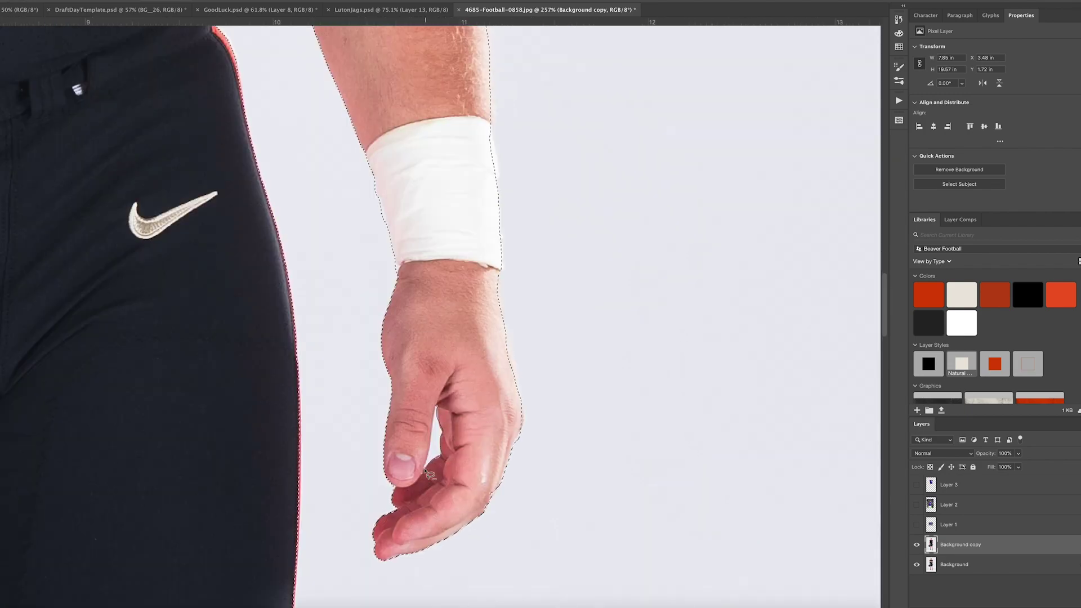
scroll(433, 467, "down", 2)
scroll(272, 322, "down", 2)
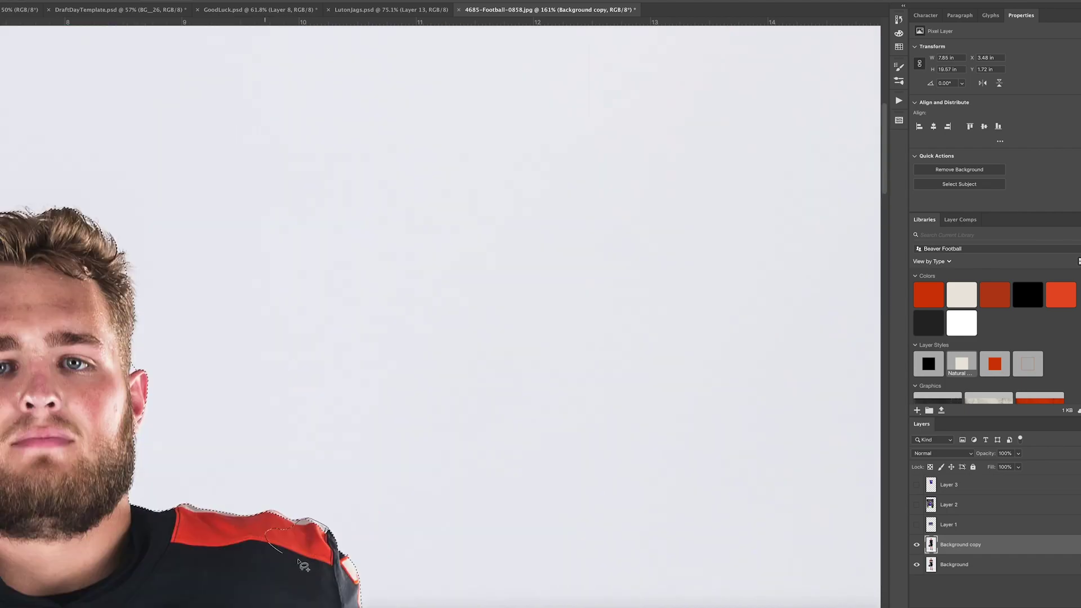
scroll(223, 360, "up", 2)
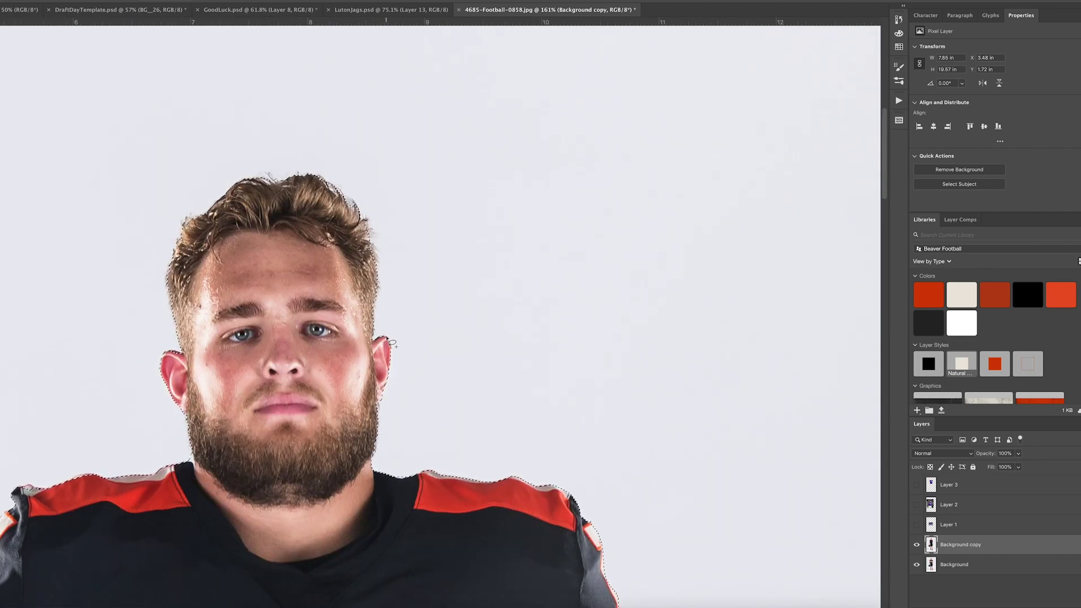
- Refine the player selection in Select and Mask with Smooth 50 and Shift Edge -11%
scroll(394, 345, "down", 3)
key("ctrl+alt+r")
scroll(372, 240, "up", 3)
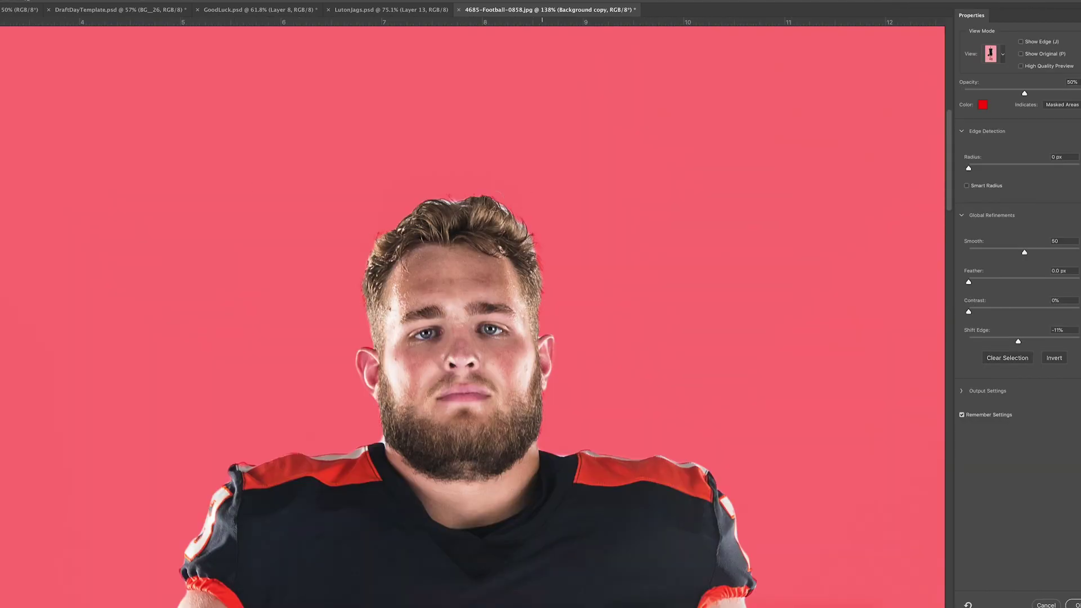
key("Return")
- Mask out the background around the player, clip the jersey layer to the cutout and give the jersey its own mask
scroll(300, 447, "up", 2)
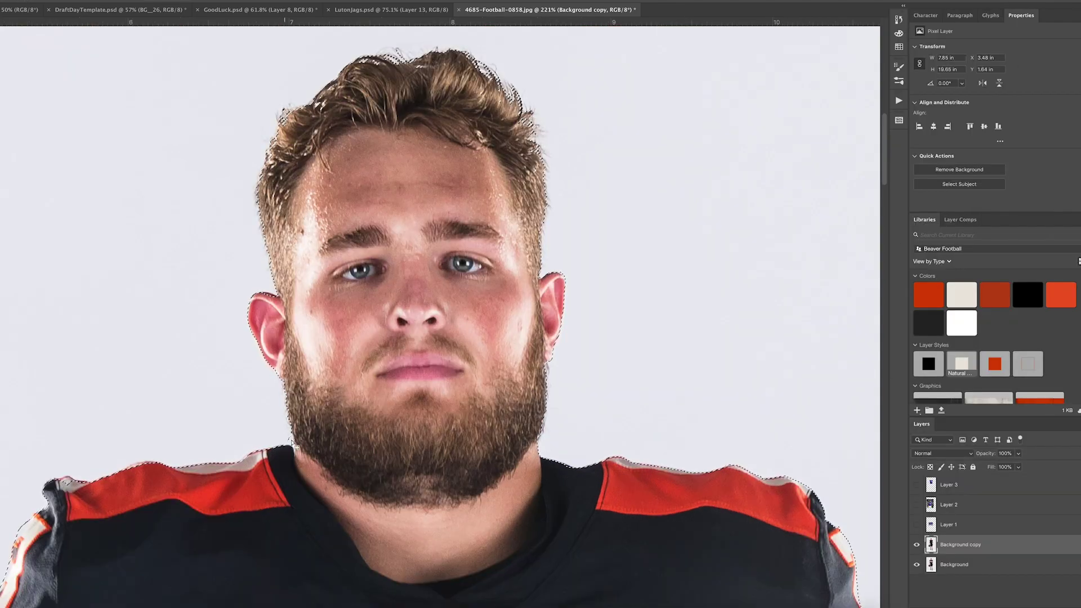
scroll(270, 441, "down", 3)
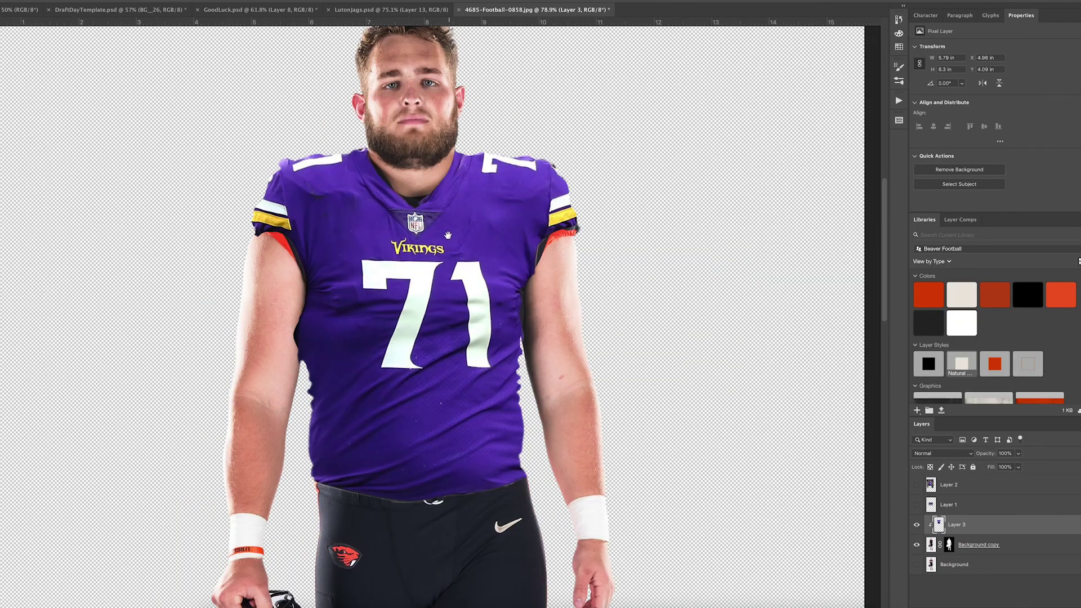
left_click_drag(1018, 465, 978, 472)
scroll(532, 447, "up", 2)
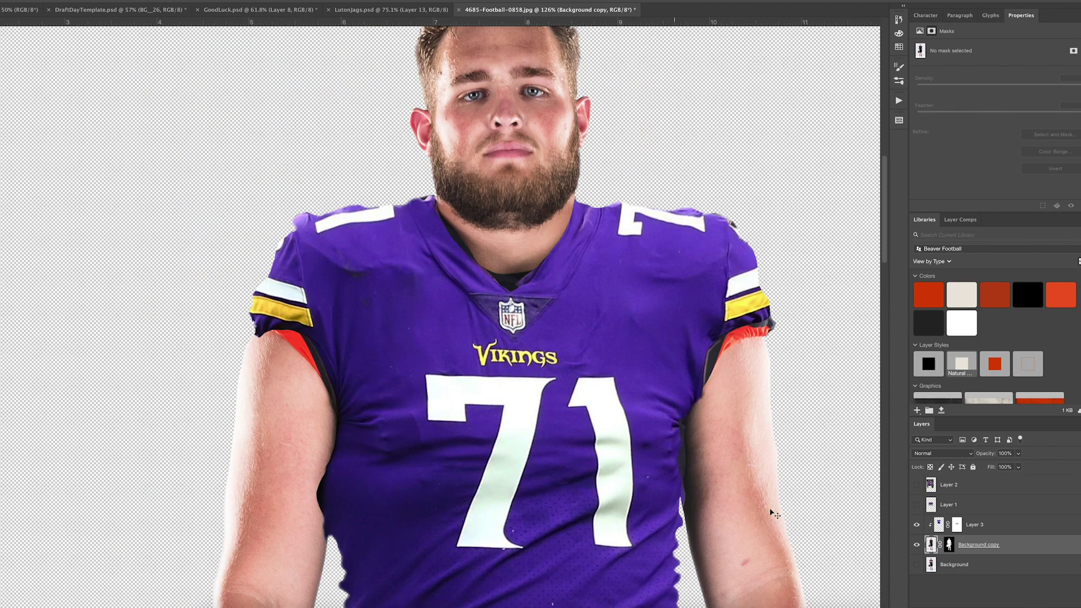
- Remove the red trim below both sleeves on the Background copy layer and clean up its mask beside the sleeve edge
left_click(979, 545)
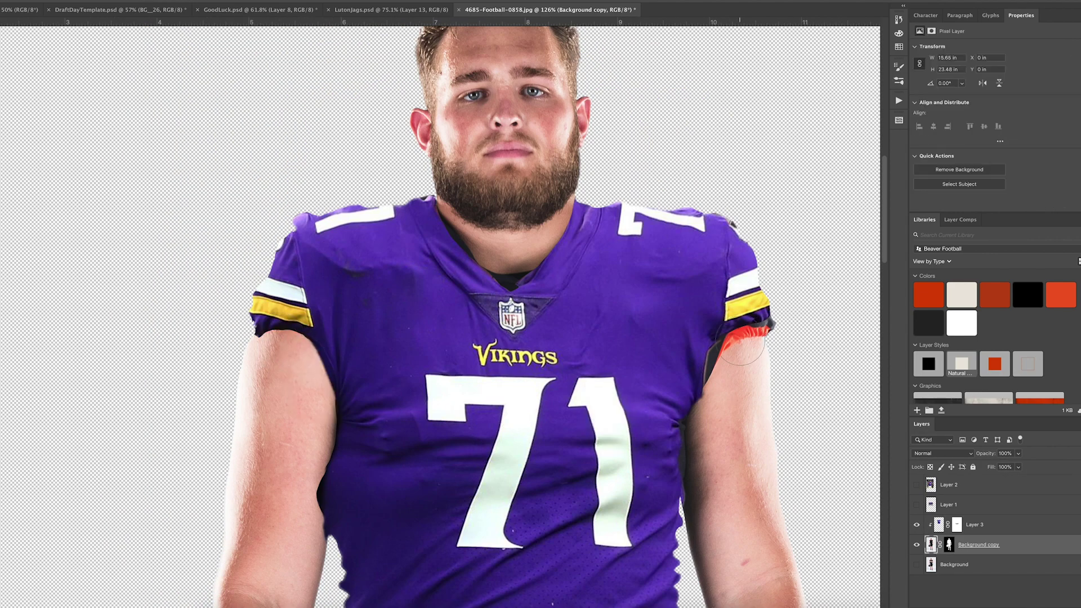
left_click(949, 545)
scroll(767, 307, "up", 2)
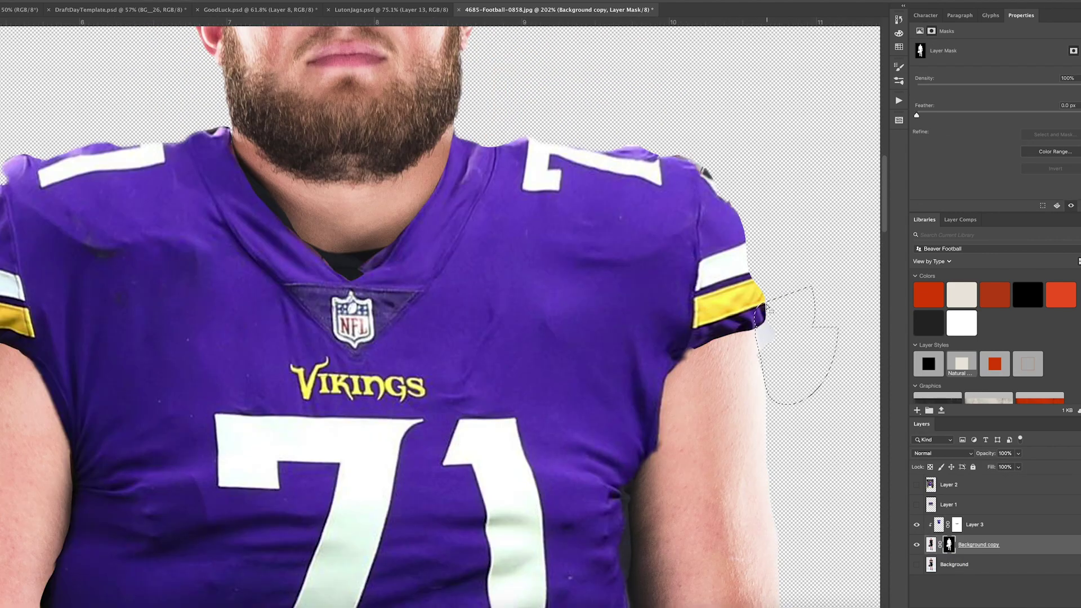
key("ctrl+0")
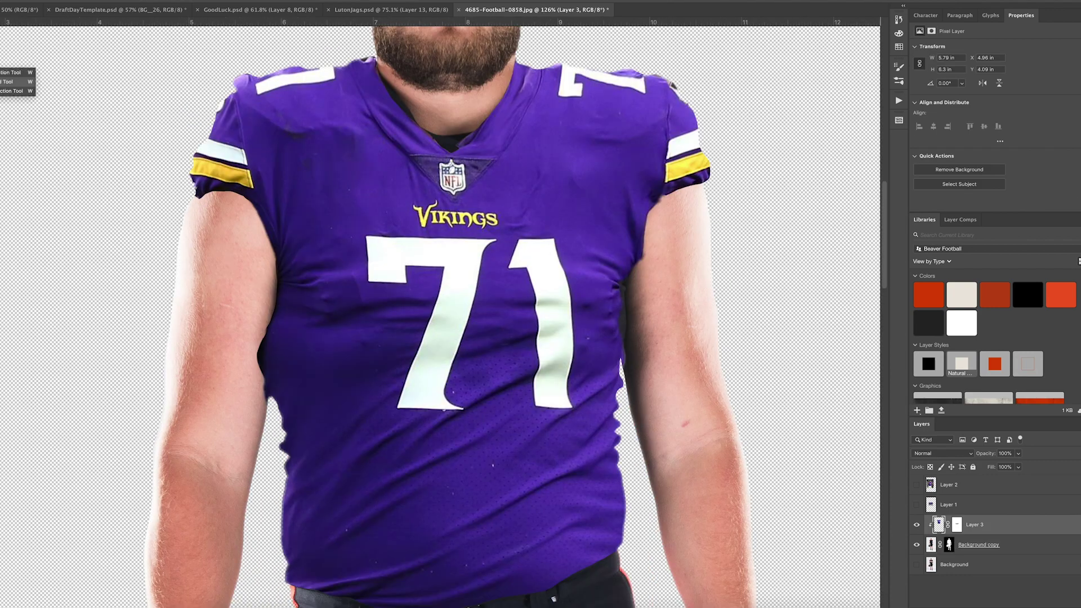
- Put the chest number's 7 on its own layer and remove the 1 from the jersey with matching purple fabric
key("ctrl+shift+alt+n")
key("alt+bracketleft")
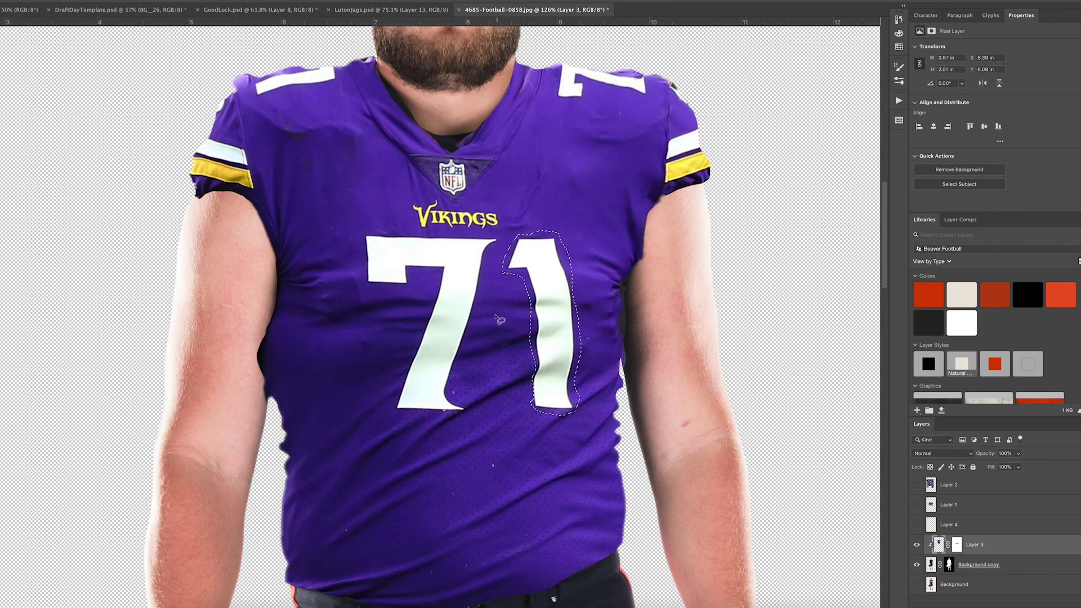
key("Delete")
key("ctrl+d")
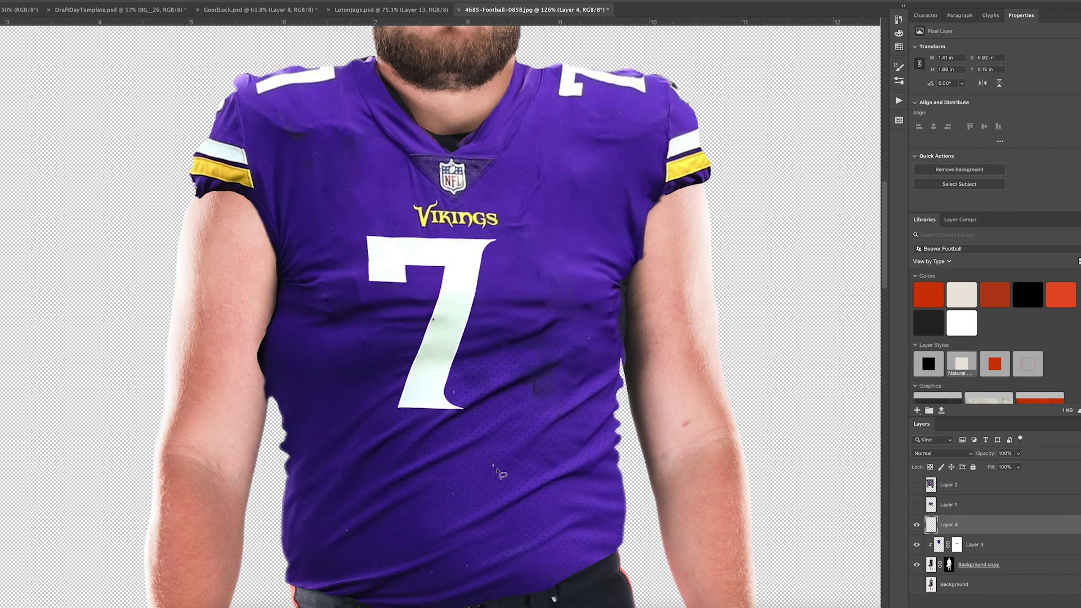
key("ctrl+0")
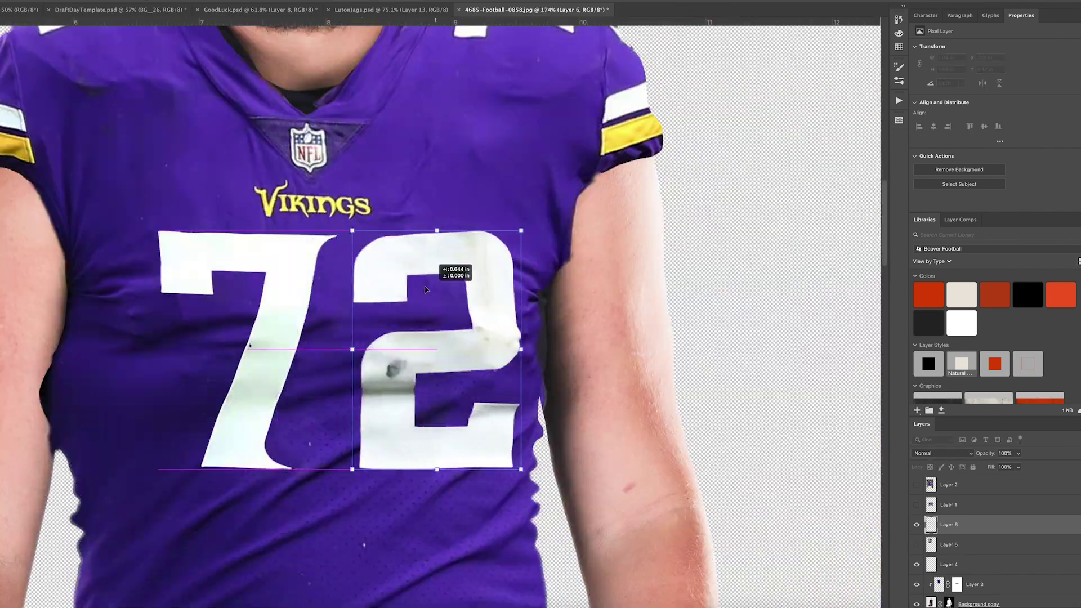
- Align the white 2 beside the 7 on the chest and lasso the digit on the helmet-side shoulder
left_click_drag(428, 337, 518, 230)
left_click_drag(465, 256, 451, 256)
key("Return")
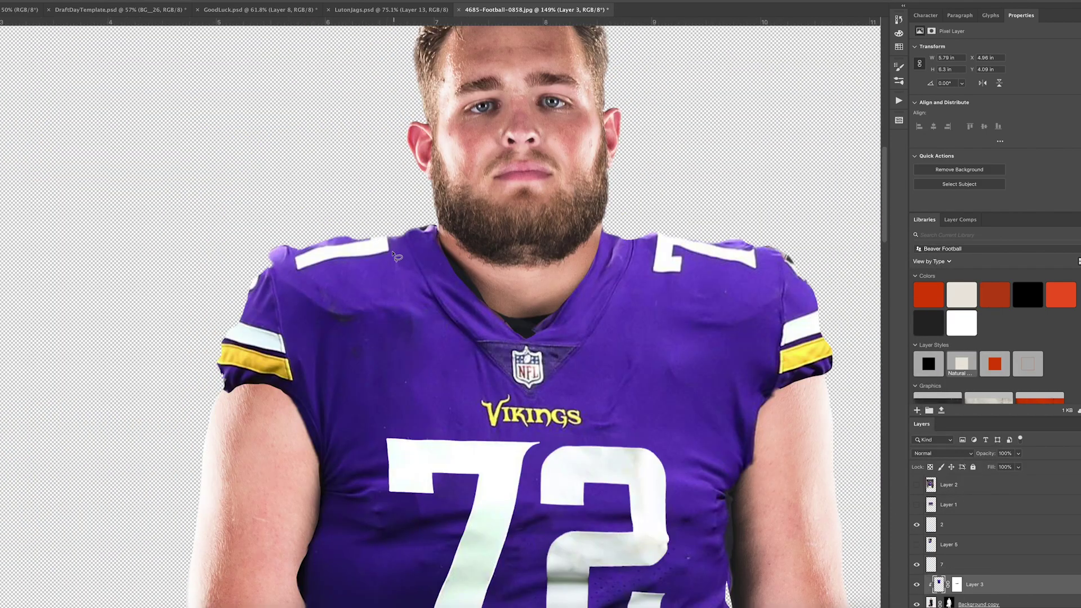
mouse_move(338, 226)
left_mouse_down()
mouse_move(314, 271)
mouse_move(362, 213)
mouse_move(302, 254)
mouse_move(349, 243)
left_mouse_up()
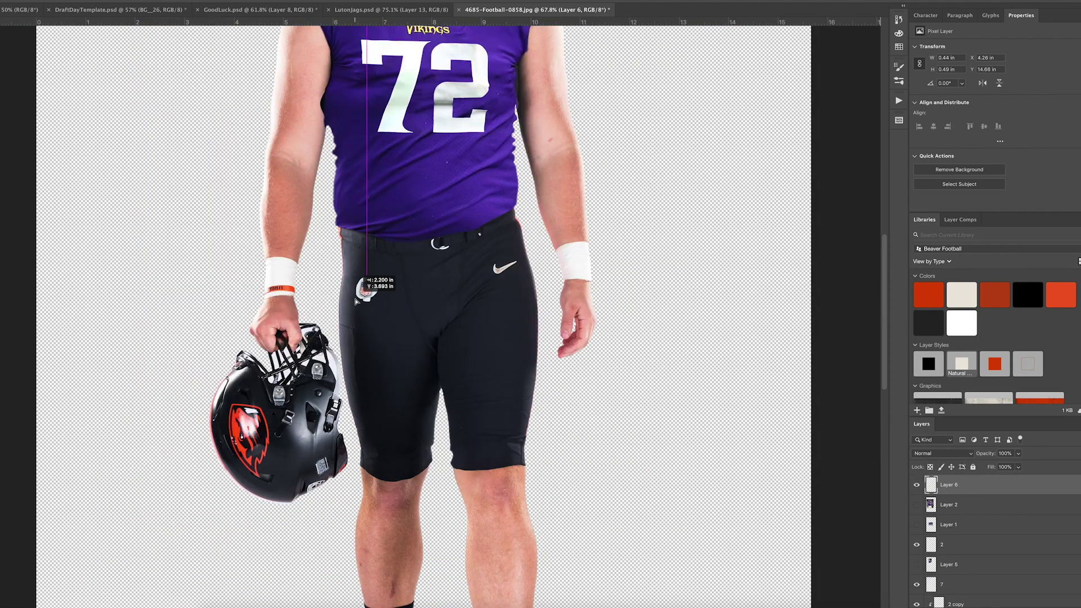
- Whiten the black pants with a masked Levels adjustment, using midtones 2.05 and highlights 56
scroll(957, 541, "down", 2)
left_click(980, 575)
left_click(962, 574)
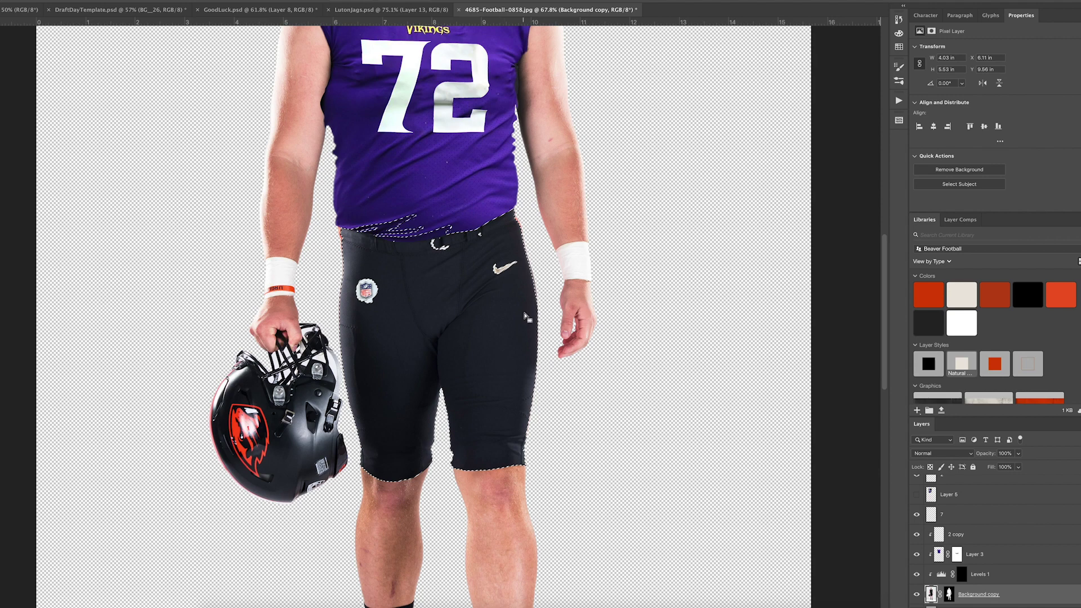
left_click(957, 555, "ctrl")
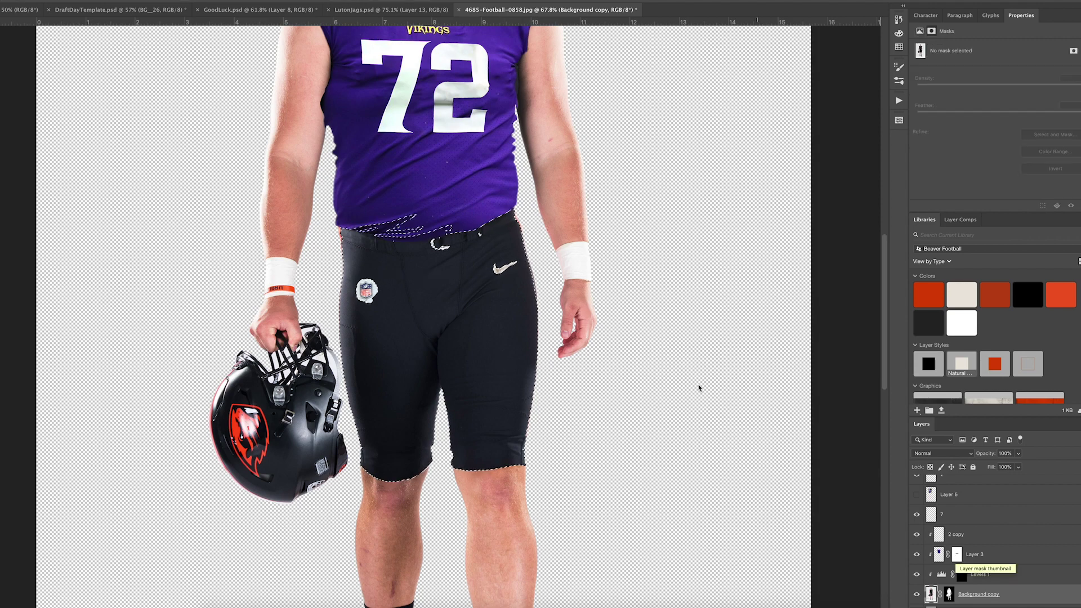
left_click(962, 577)
left_click(920, 31)
left_click_drag(1071, 118, 976, 121)
scroll(428, 304, "up", 5)
scroll(563, 506, "up", 5)
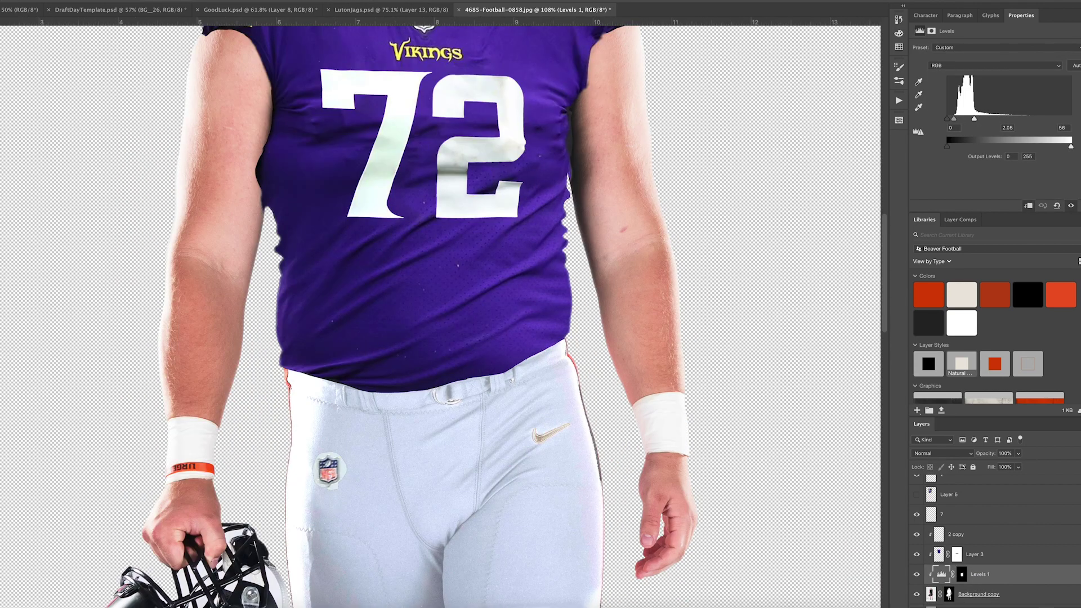
- Extend the Levels mask over the pants' side seams and hems to cover the leftover dark and red edges
left_click(962, 575)
scroll(608, 501, "up", 5)
scroll(450, 338, "down", 10)
scroll(338, 225, "left", 5)
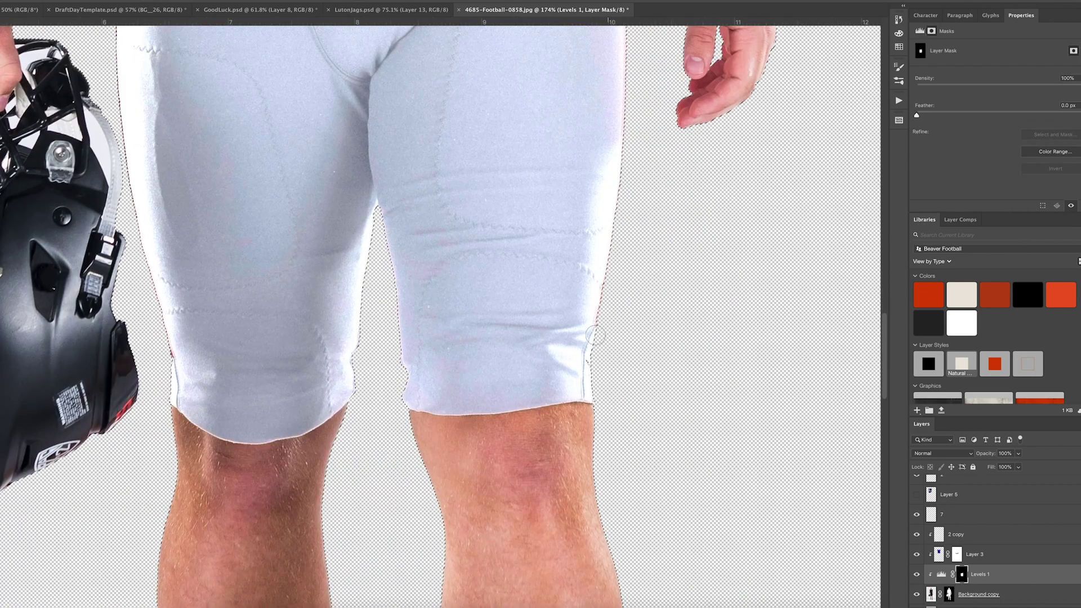
scroll(276, 61, "down", 5)
- Set the Levels midtones to 1.95 and highlights to 59, and neutralize the pants' blue tint with a masked Black & White adjustment
left_click(920, 31)
left_click_drag(974, 119, 972, 124)
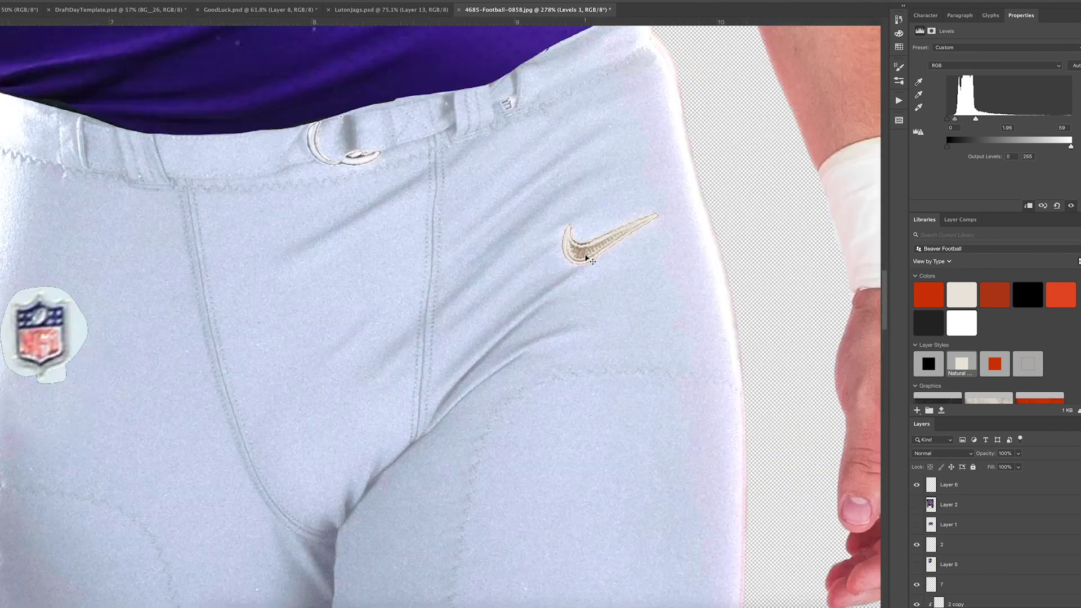
key("ctrl+backslash")
key("b")
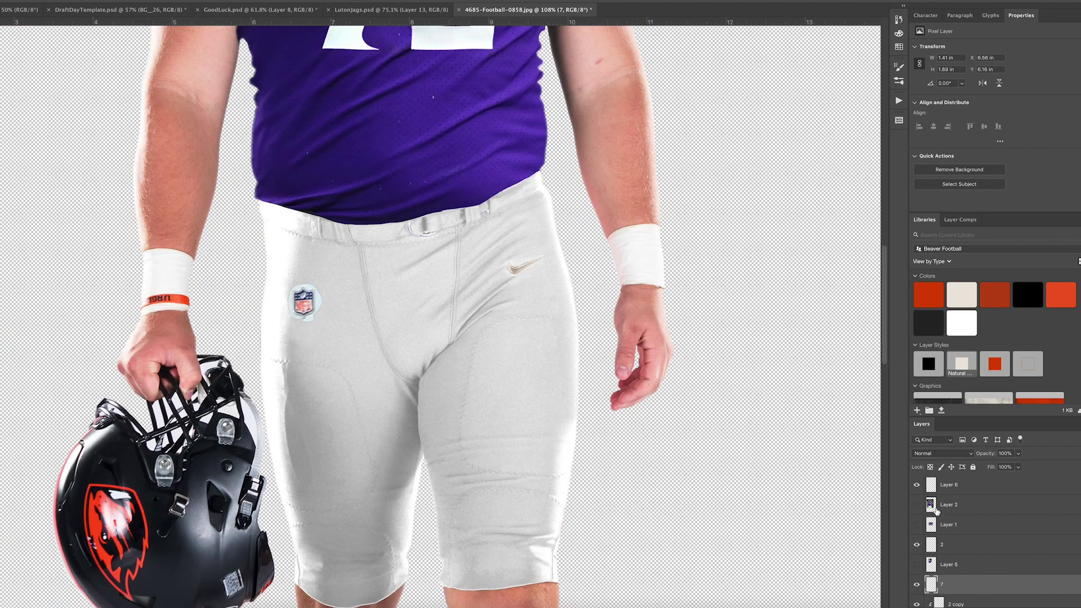
- Load the pants shape as a selection and create a new clipped layer from it below the Levels adjustment
left_click(932, 579, "ctrl")
left_click(1014, 559)
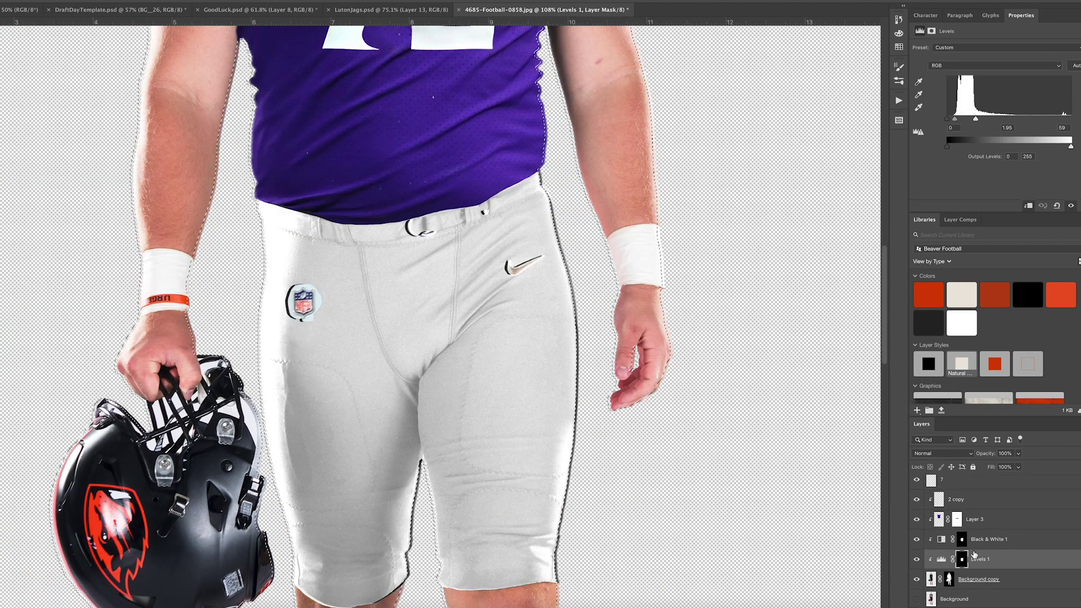
left_click(1035, 585)
key("ctrl+j")
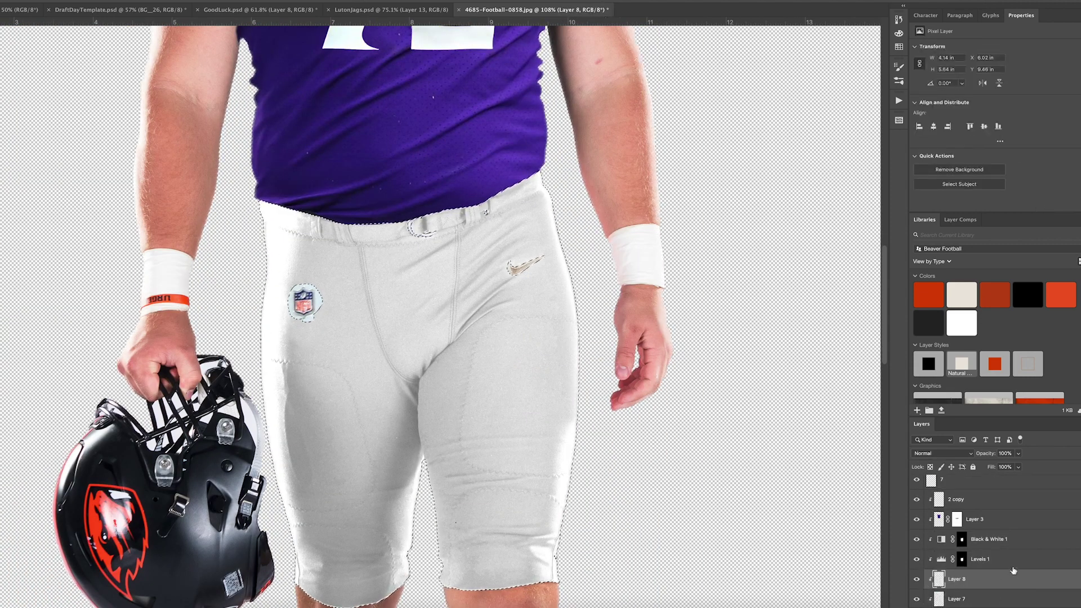
- Raise the new layer above the jersey, outline the pants selection with a dark purple stroke and add a layer mask
key("ctrl+shift+]")
key("alt+BackSpace")
left_click(180, 1)
left_click(264, 152)
key("Return")
key("alt+ctrl+m")
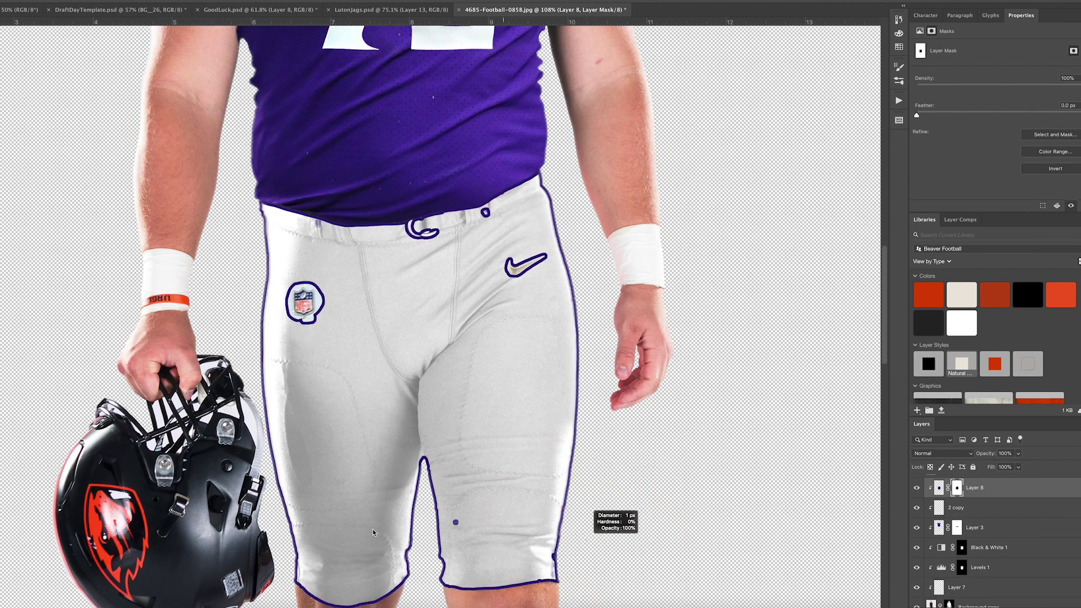
- Mask the purple stroke away from the hems, inner legs, belt, logos and helmet-side edge, keeping only the opposite outer seam
left_click_drag(583, 585, 580, 589)
key("BackSpace")
key("ctrl+d")
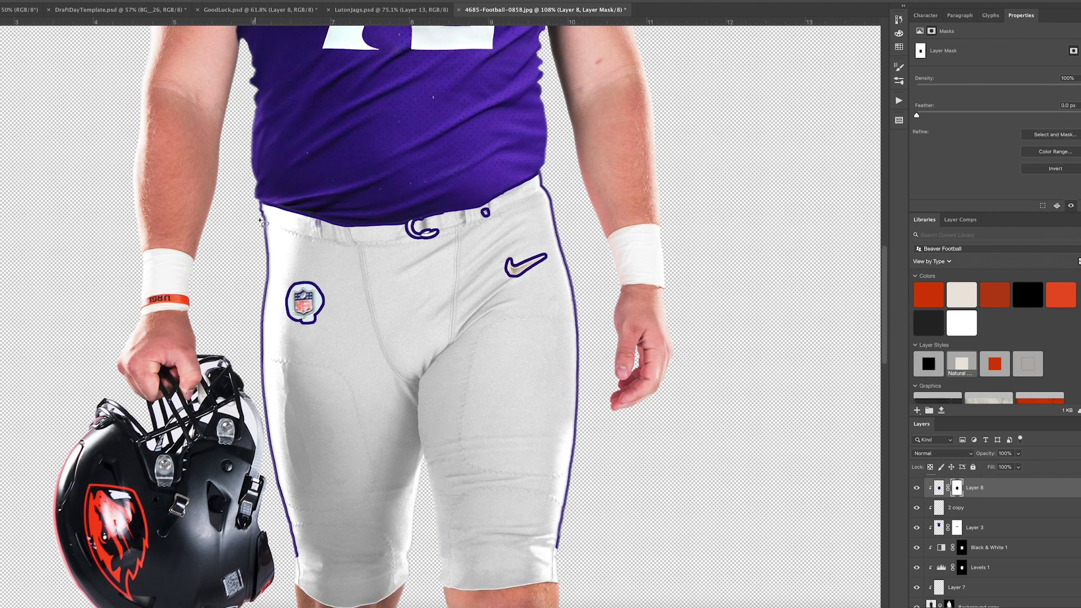
left_click_drag(375, 291, 361, 315)
key("BackSpace")
scroll(572, 391, "down", 3)
scroll(572, 391, "up", 3)
- Set the purple side stripe layer to Multiply, adjust its position along the pants' outer seam and duplicate it
left_click(942, 453)
left_click(929, 486)
key("ctrl+t")
left_click_drag(501, 304, 505, 306)
key("Return")
key("ctrl+j")
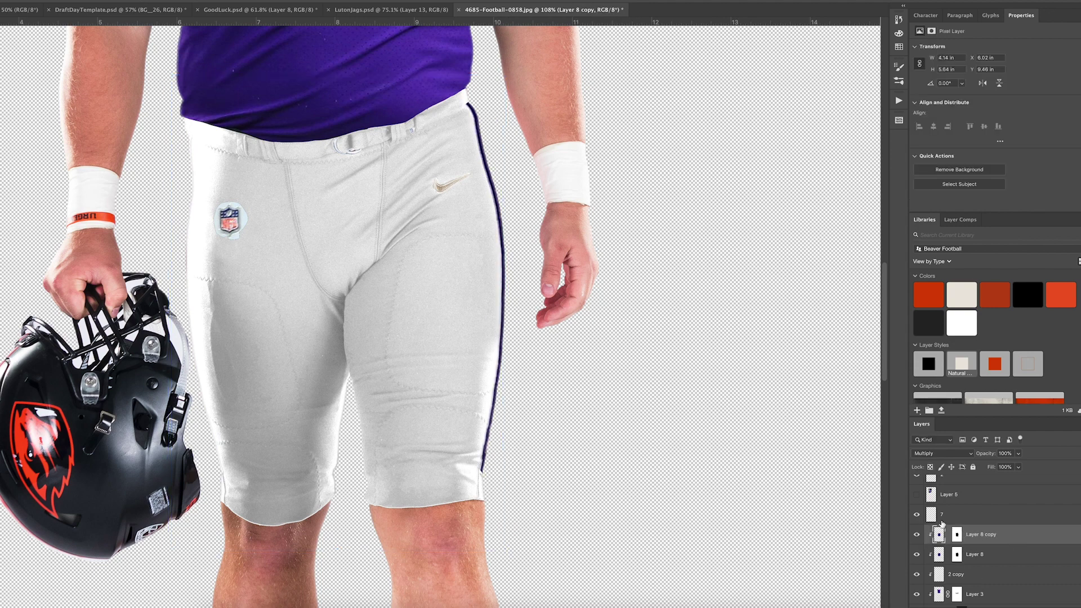
- Edit the masks of both side stripe layers so a purple stripe follows each outer seam of the pants
left_click(956, 555)
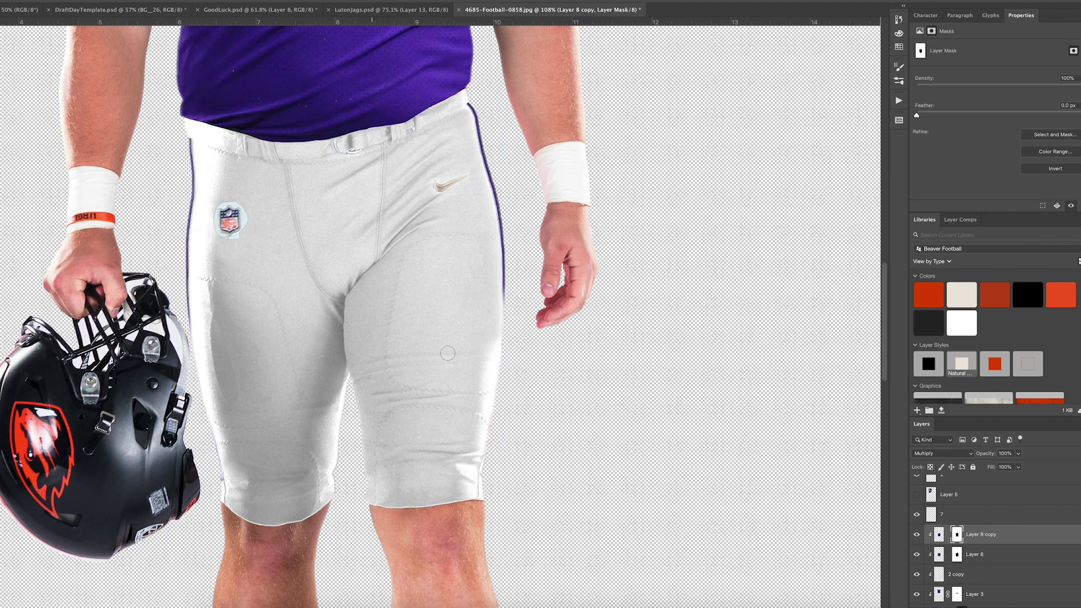
scroll(434, 236, "up", 3)
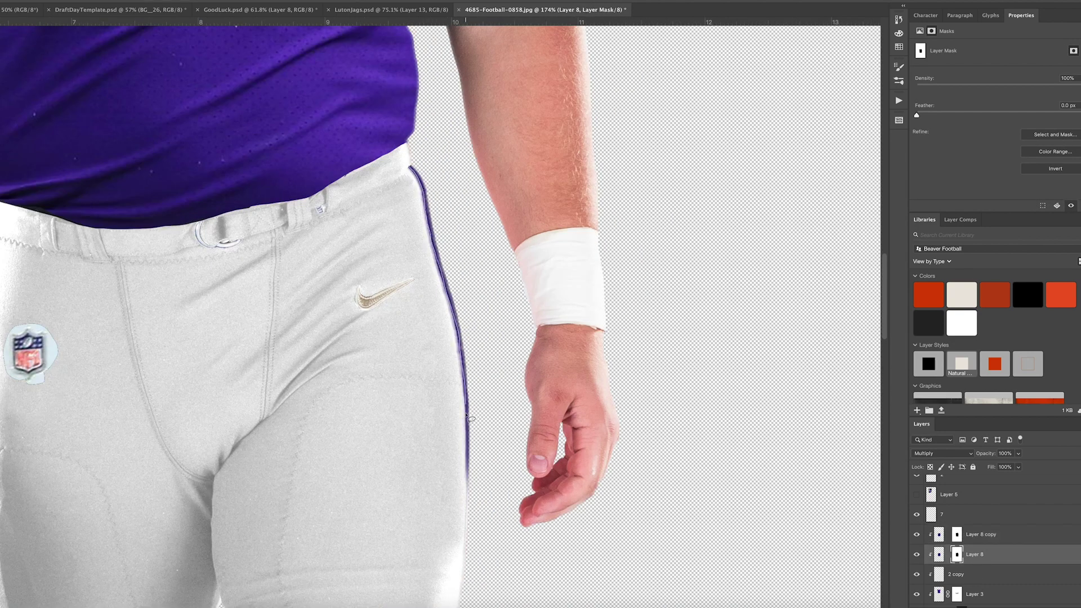
left_click(957, 536)
scroll(241, 335, "down", 3)
scroll(241, 335, "up", 5)
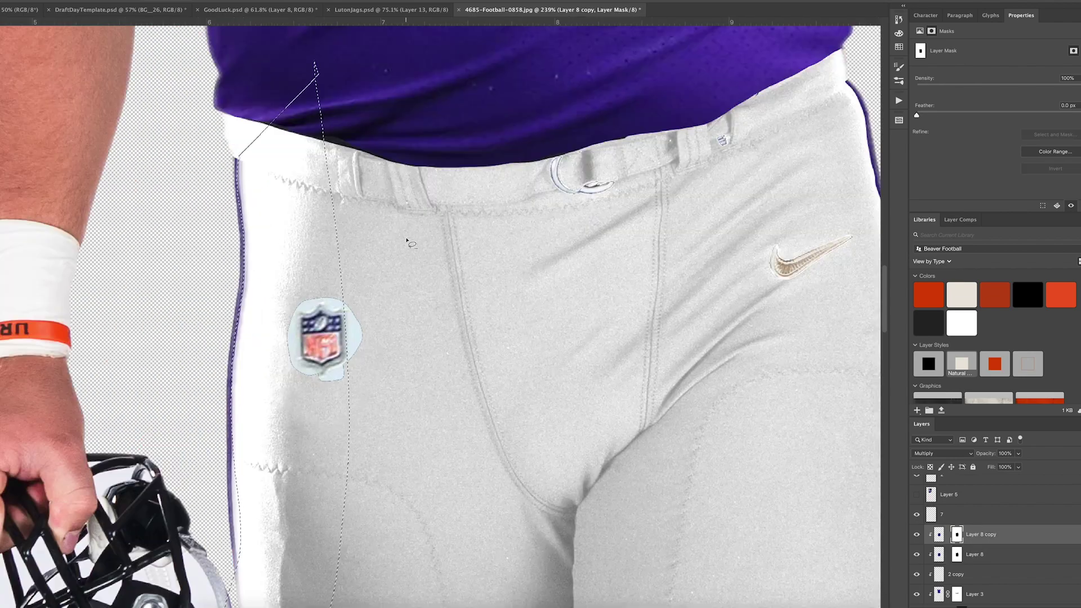
scroll(407, 241, "down", 2)
- Paint the purple Gradient Map's mask over the Nike swoosh on the pants and set the adjustment to Multiply
left_click(388, 269, "ctrl")
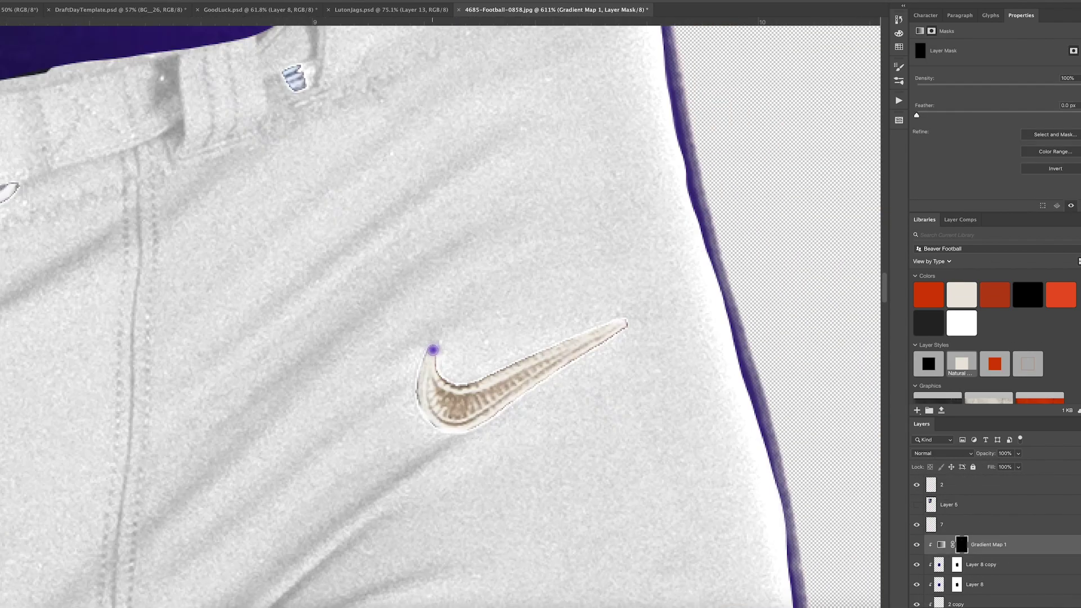
mouse_move(432, 350)
left_mouse_down()
mouse_move(523, 391)
mouse_move(428, 385)
left_mouse_up()
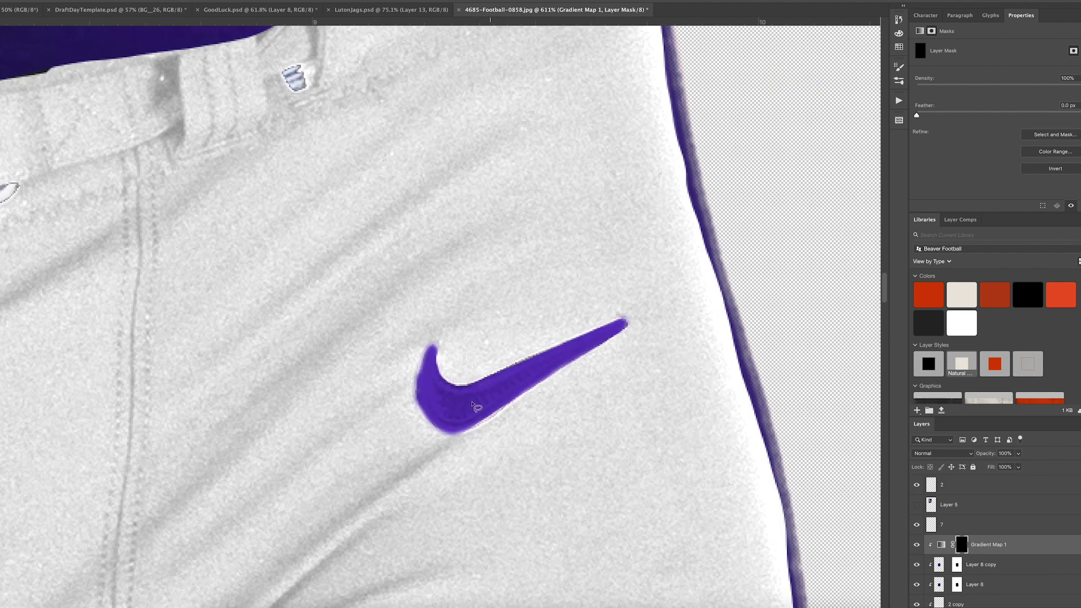
key("ctrl+0")
left_click(943, 453)
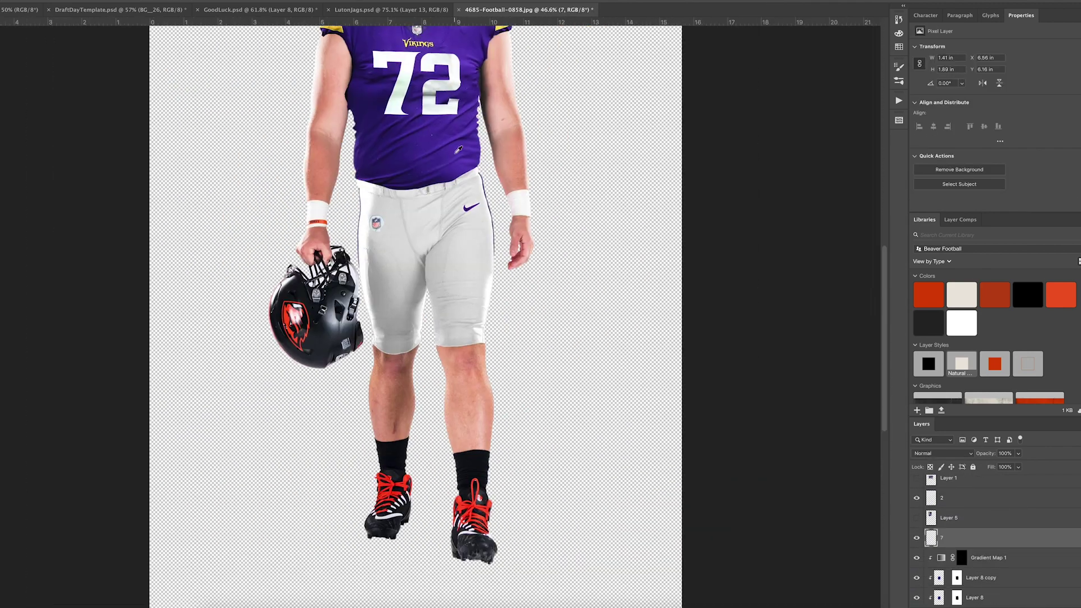
- Add a second Gradient Map running from dark purple 0c0056 through purple to white
left_click_drag(938, 542, 938, 566)
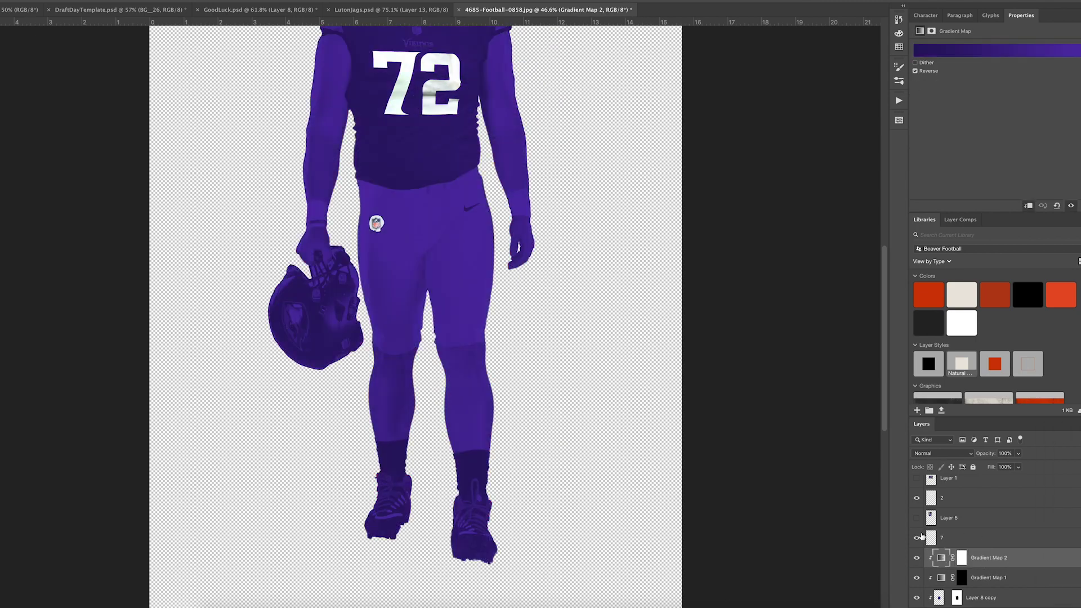
left_click(996, 50)
left_click(787, 371)
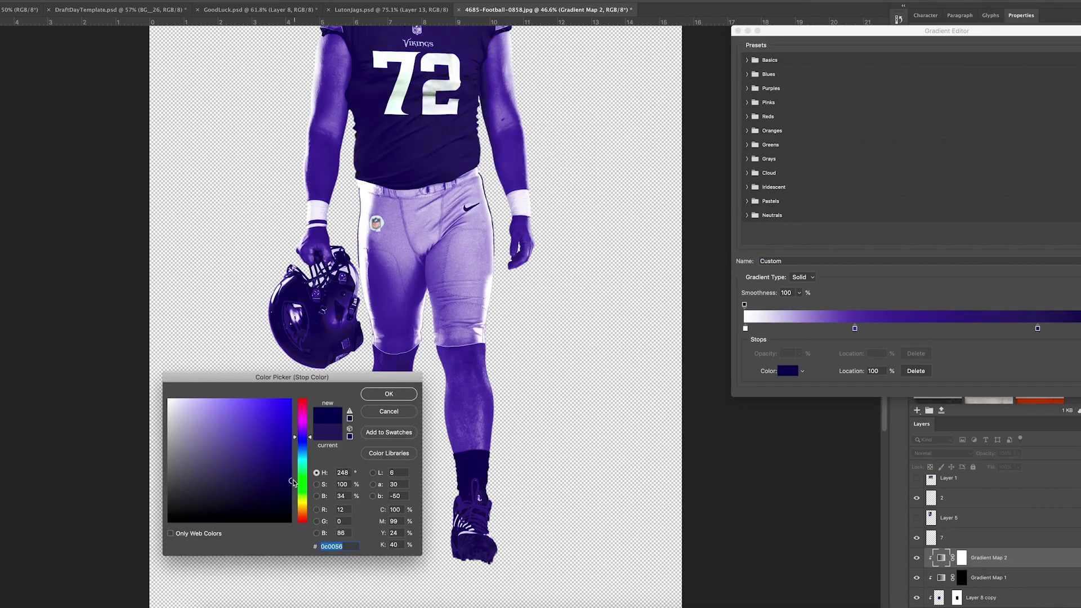
key("Return")
left_click_drag(1038, 331, 958, 331)
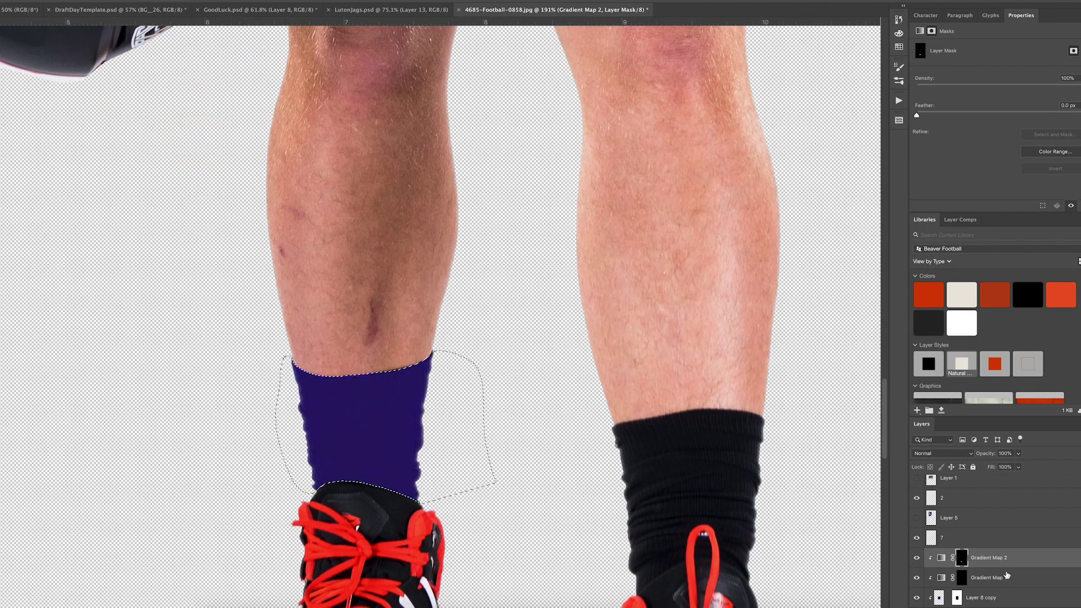
- Fill the second Gradient Map's mask over both outlined socks and set its blend mode to Color
key("alt+BackSpace")
left_click(942, 454)
left_click(935, 587)
left_click_drag(614, 423, 663, 421)
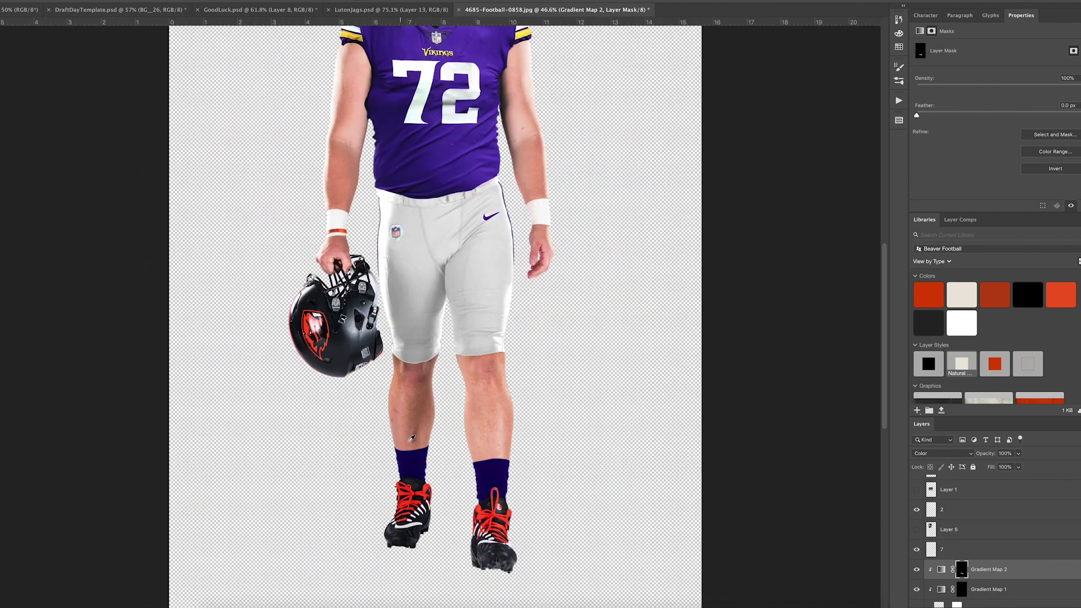
- Change the socks Gradient Map's blend mode to Screen and add a Levels adjustment limited to the socks
left_click(942, 453)
left_click(934, 309)
left_click(1034, 606)
left_click_drag(947, 119, 986, 121)
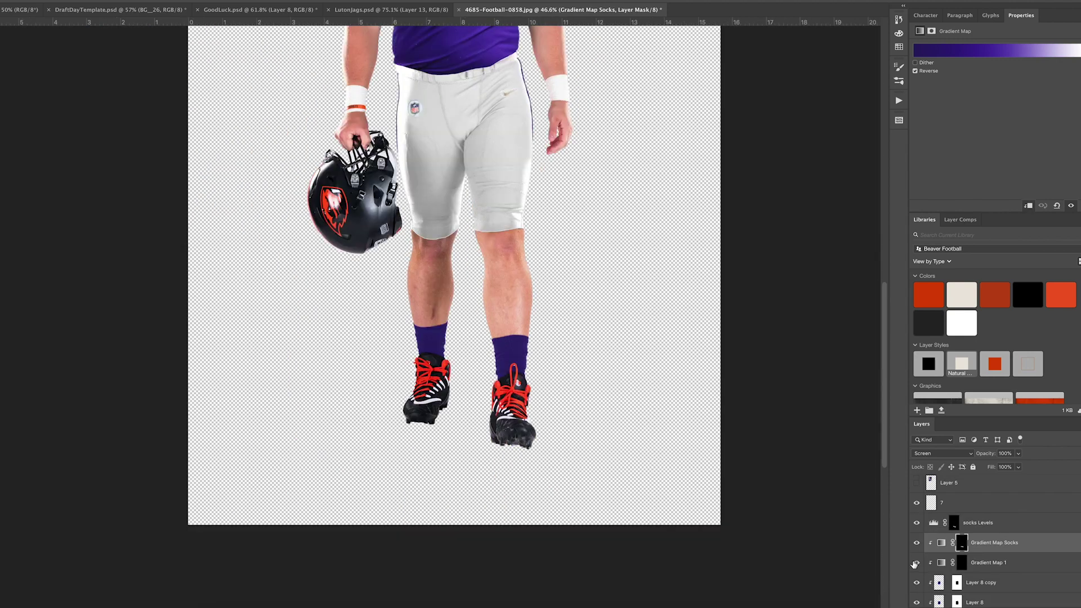
- Rename the first gradient map as Gradient Map Swoosh and place a copy above socks Levels as Gradient Map Shoes
double_click(989, 563)
type("Gra")
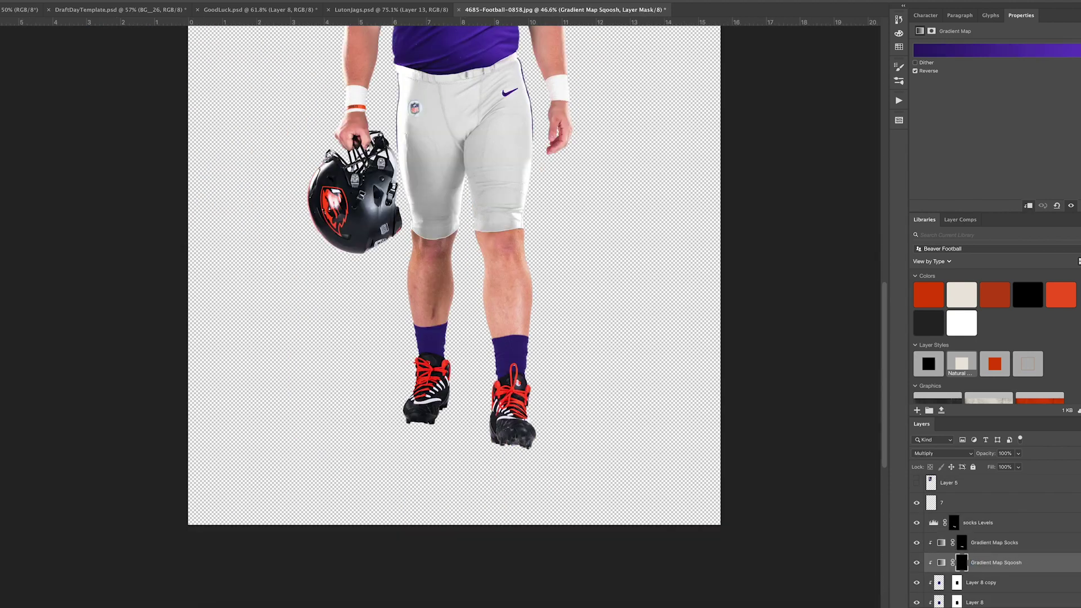
key("Return")
left_click_drag(991, 563, 991, 516)
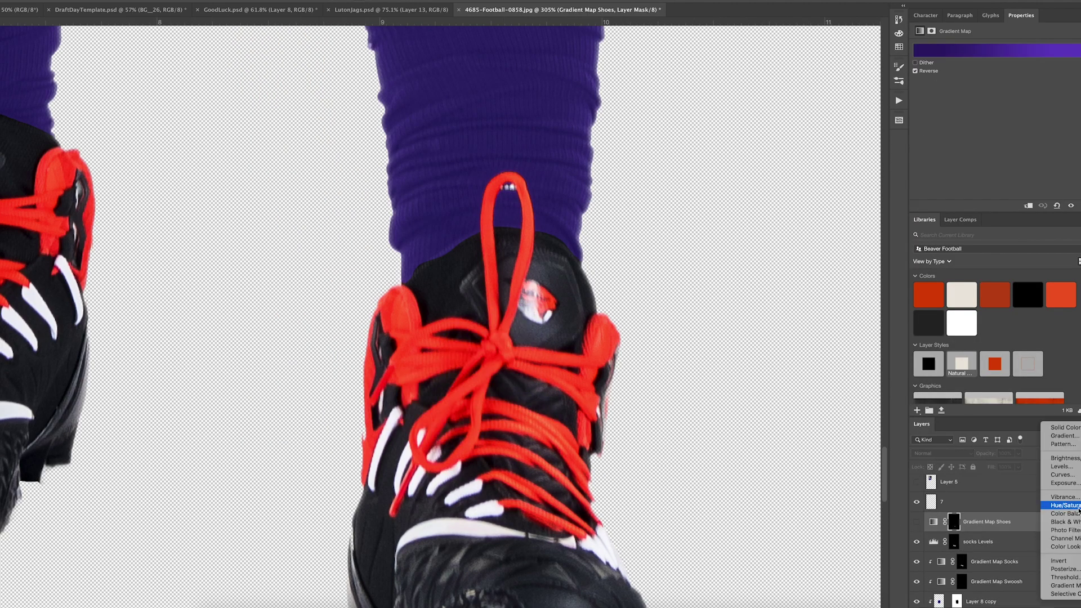
- Add a Hue/Saturation adjustment shifting the reds to purple and paint its mask over the laces on both shoes
left_click_drag(990, 522, 974, 551)
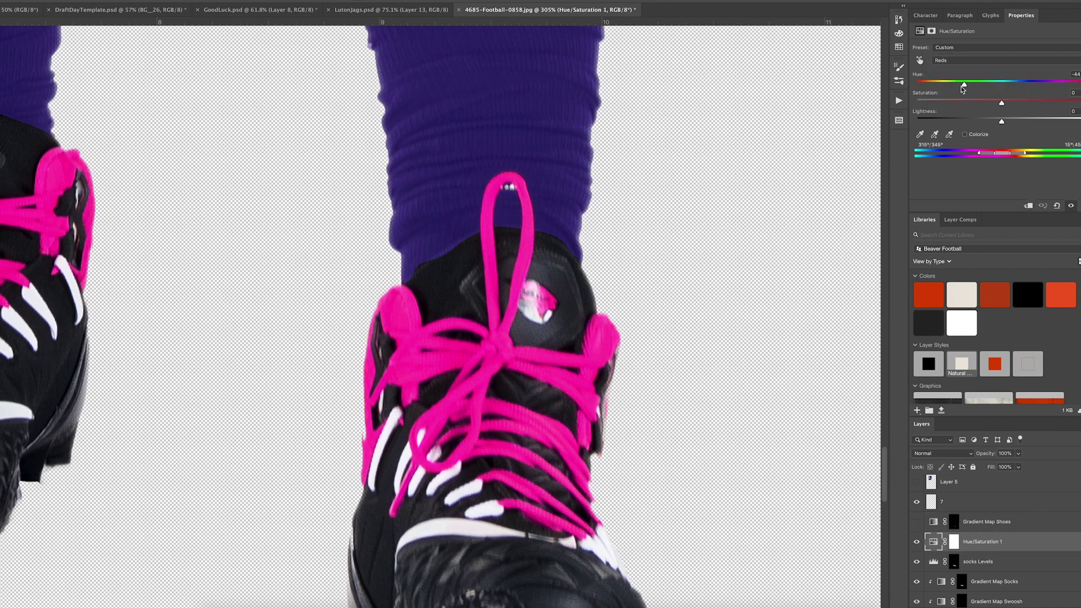
left_click_drag(963, 86, 943, 86)
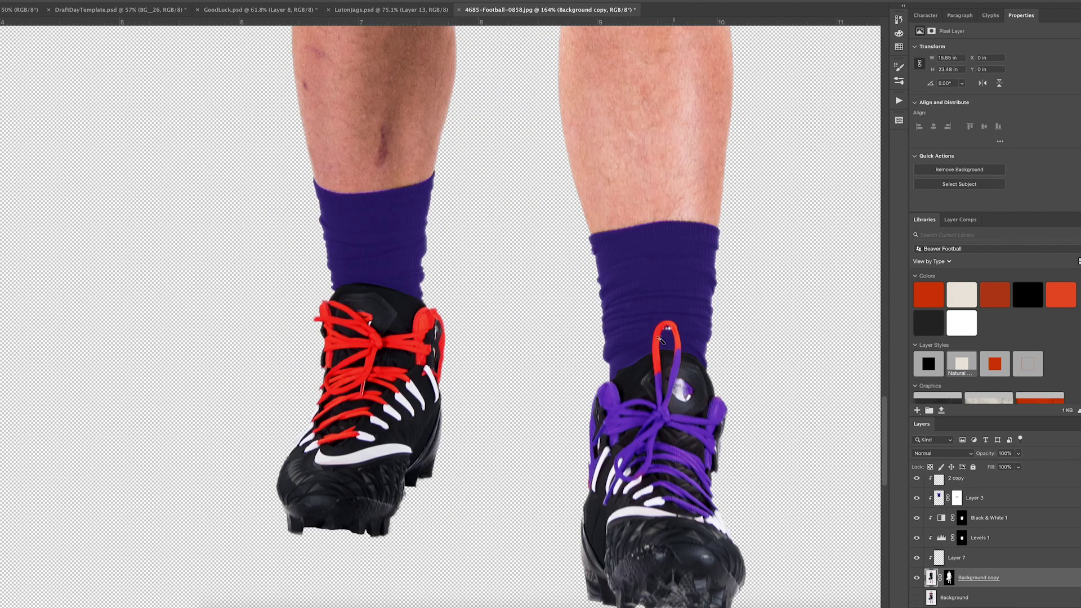
scroll(652, 330, "up", 5)
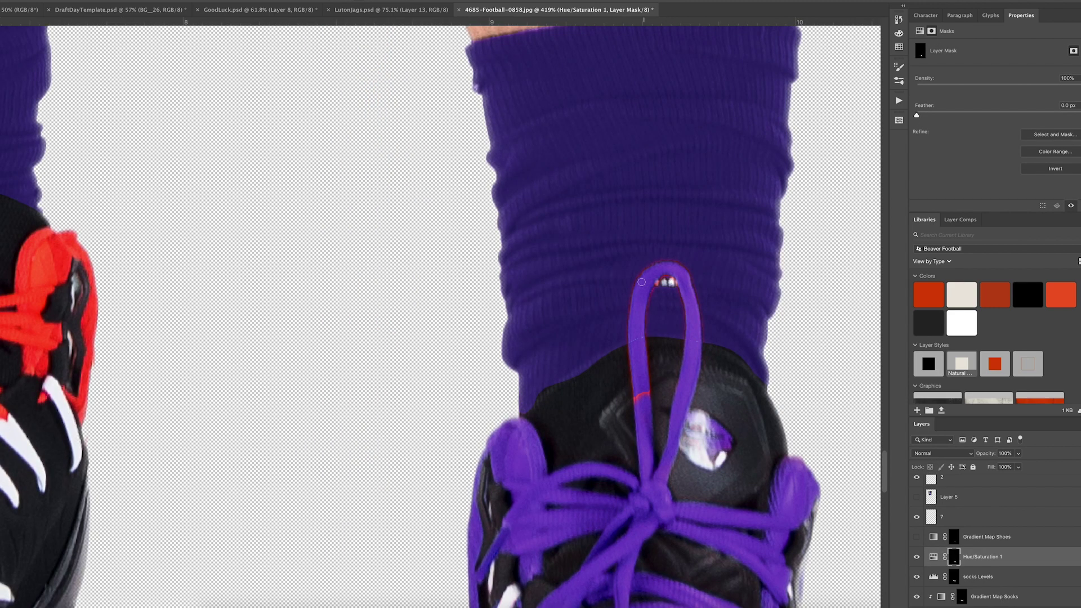
left_click_drag(411, 418, 436, 367)
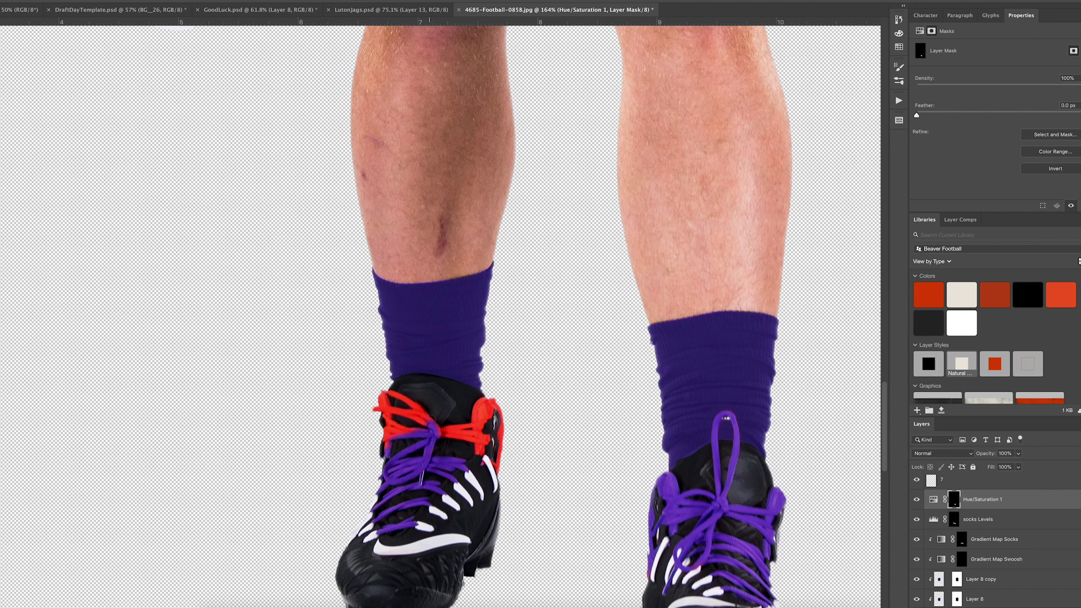
- Paste the purple Vikings helmet and rotate it into place over the black helmet in the player's hand
key("ctrl+0")
key("ctrl+v")
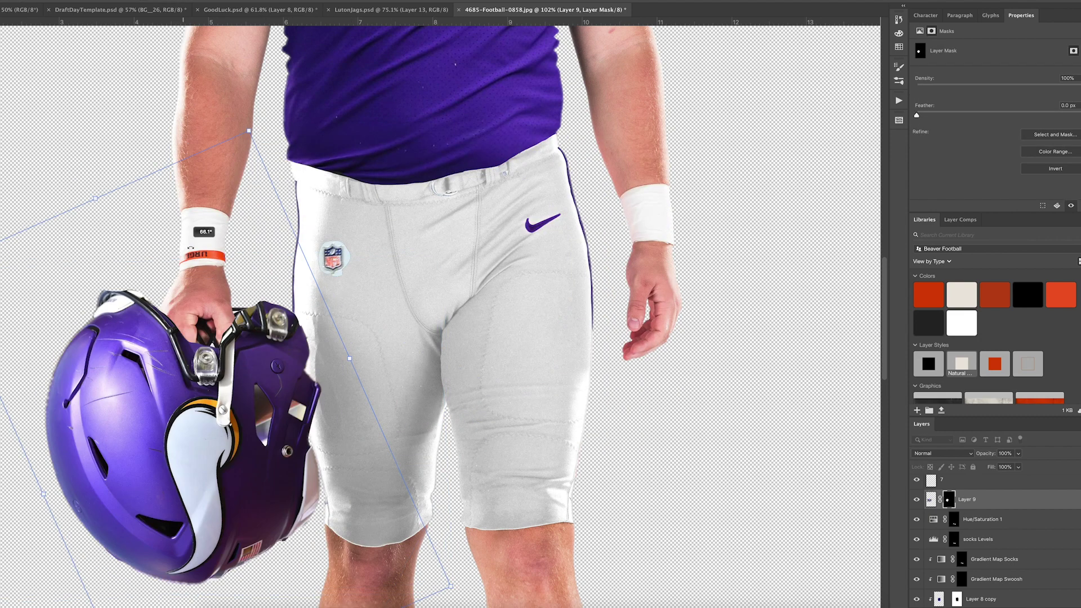
mouse_move(316, 394)
left_mouse_down()
mouse_move(298, 445)
mouse_move(276, 432)
left_mouse_up()
key("Return")
scroll(276, 432, "down", 5)
scroll(276, 432, "up", 10)
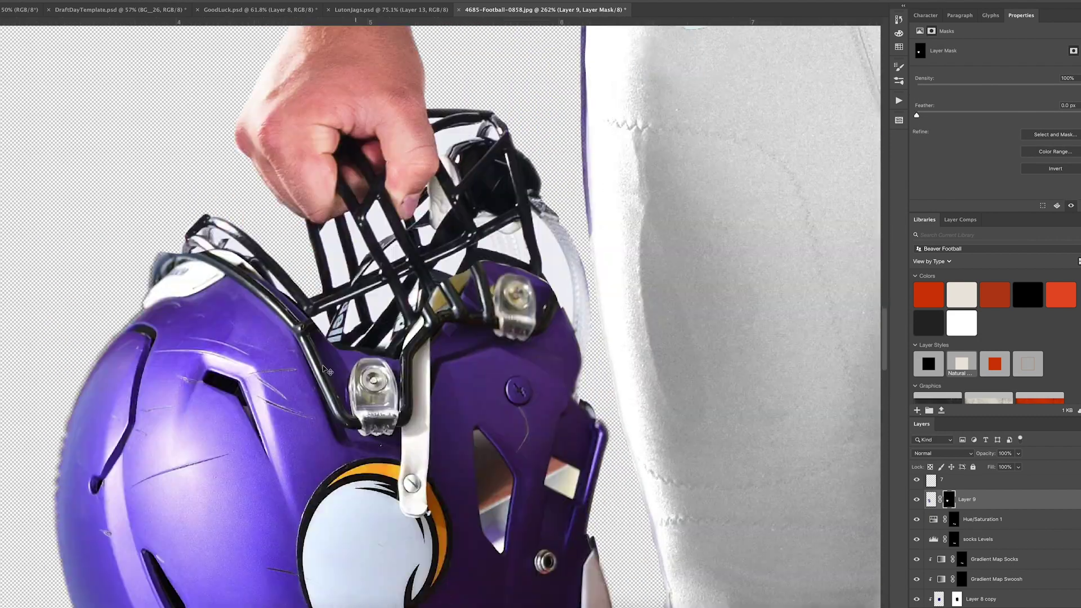
- Lower the Vikings helmet to 35% opacity to resize it over the original, restore full opacity and transform it again
left_click_drag(1018, 453, 990, 466)
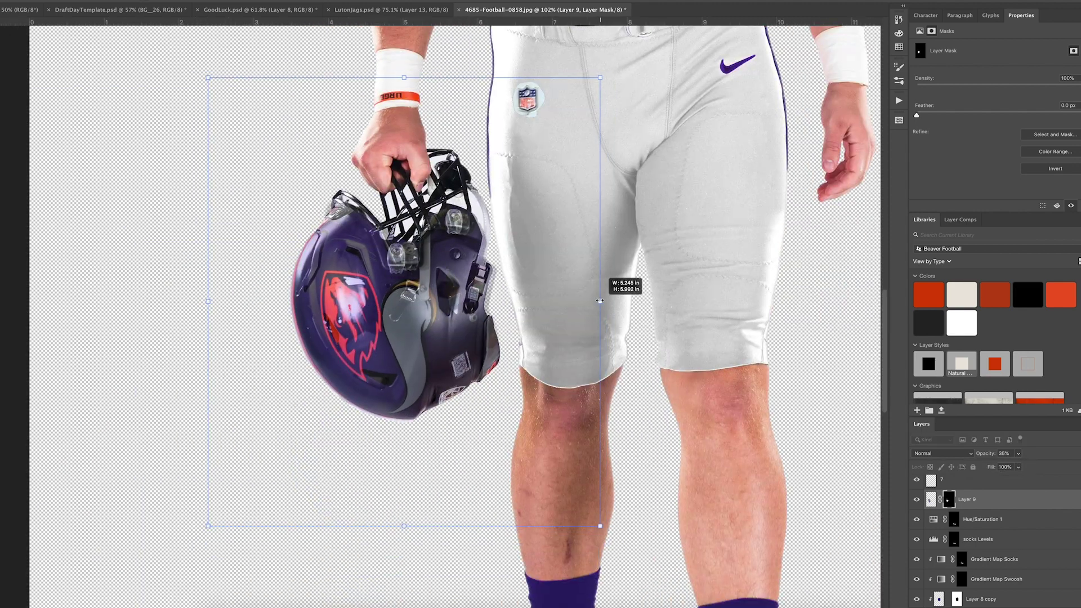
key("Return")
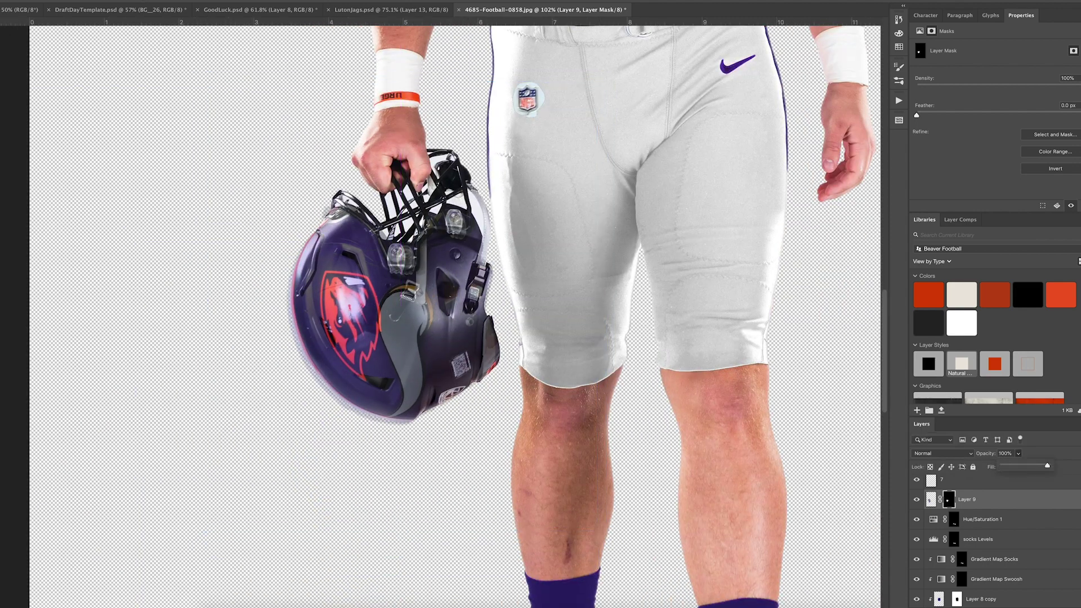
scroll(451, 274, "up", 5)
key("ctrl+r")
key("ctrl+t")
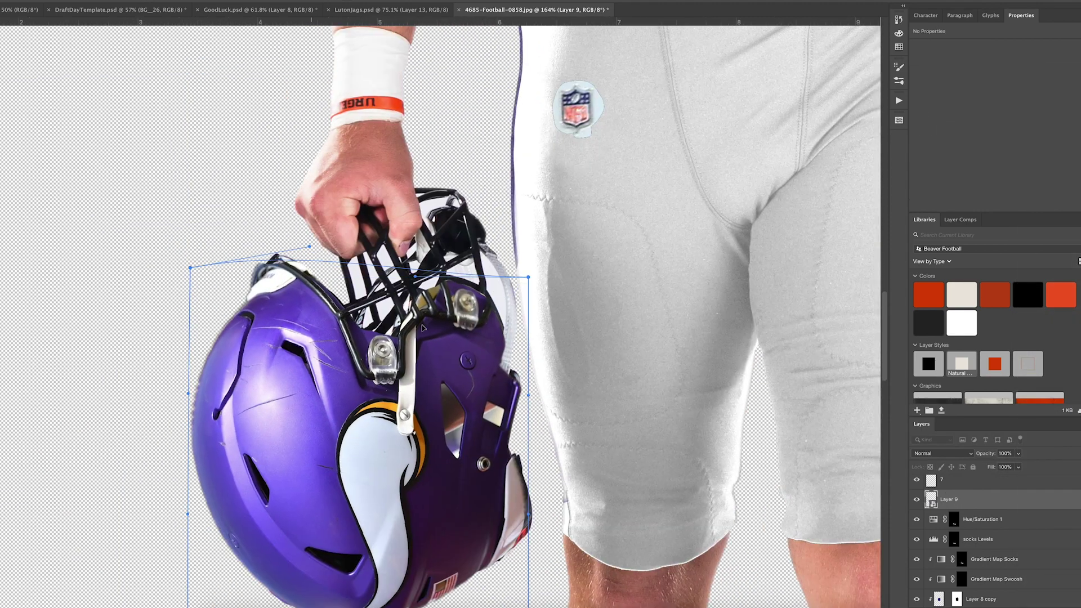
key("Return")
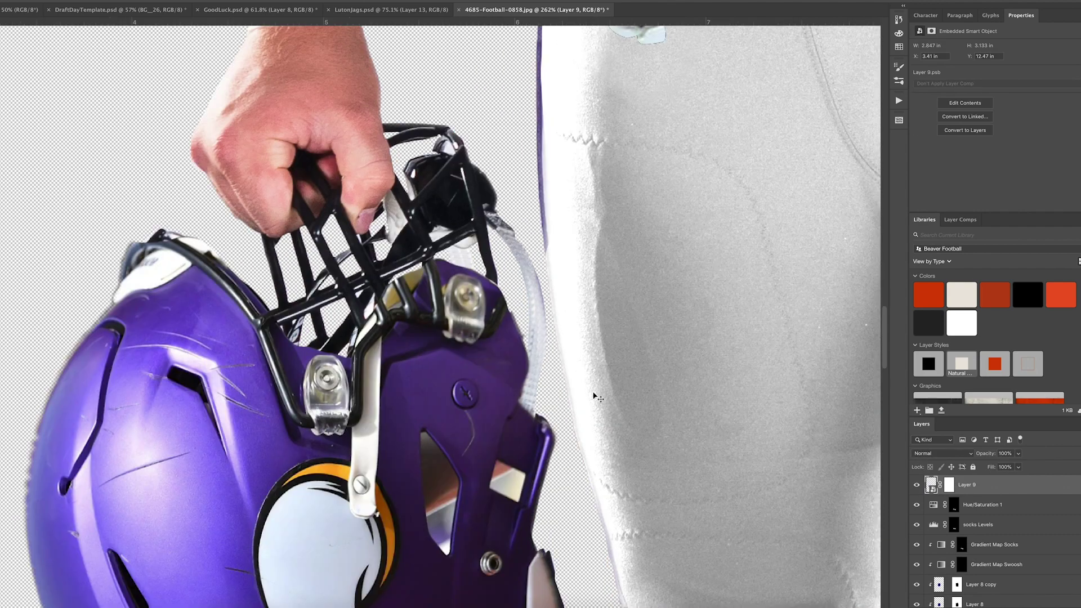
- Reshape the Vikings helmet smart object with another transform so its shell fits the original facemask
key("ctrl+t")
right_click(383, 315)
left_click(422, 403)
left_click_drag(418, 322, 419, 366)
key("Return")
scroll(399, 440, "down", 2)
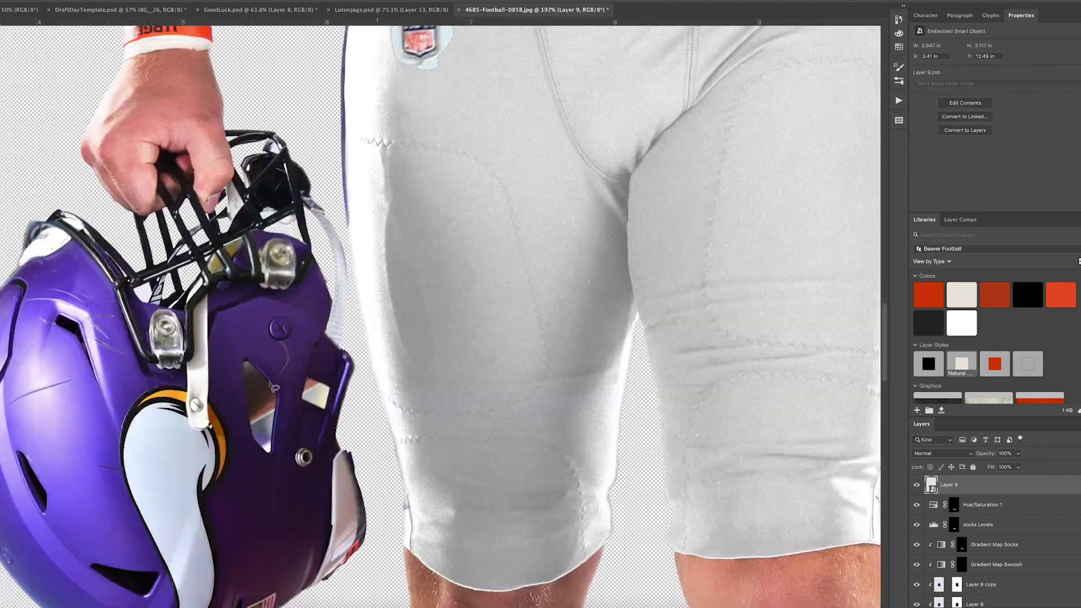
- Lower the Vikings helmet's opacity to trace the original facemask and clips, mask them free and restore full opacity
scroll(399, 441, "left", 3)
scroll(403, 422, "up", 2)
left_click(916, 486)
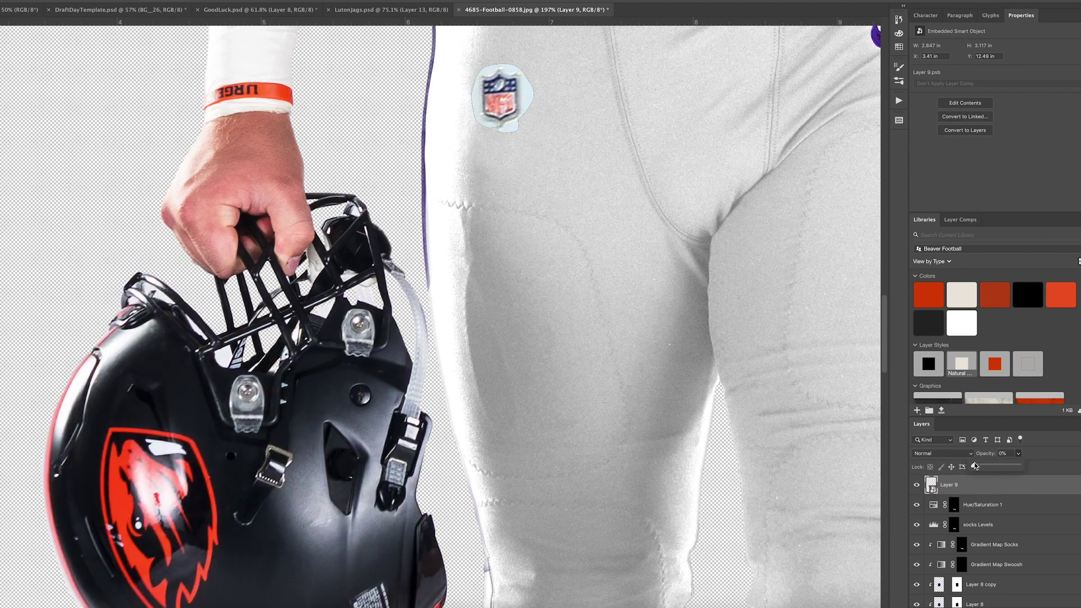
scroll(385, 363, "up", 3)
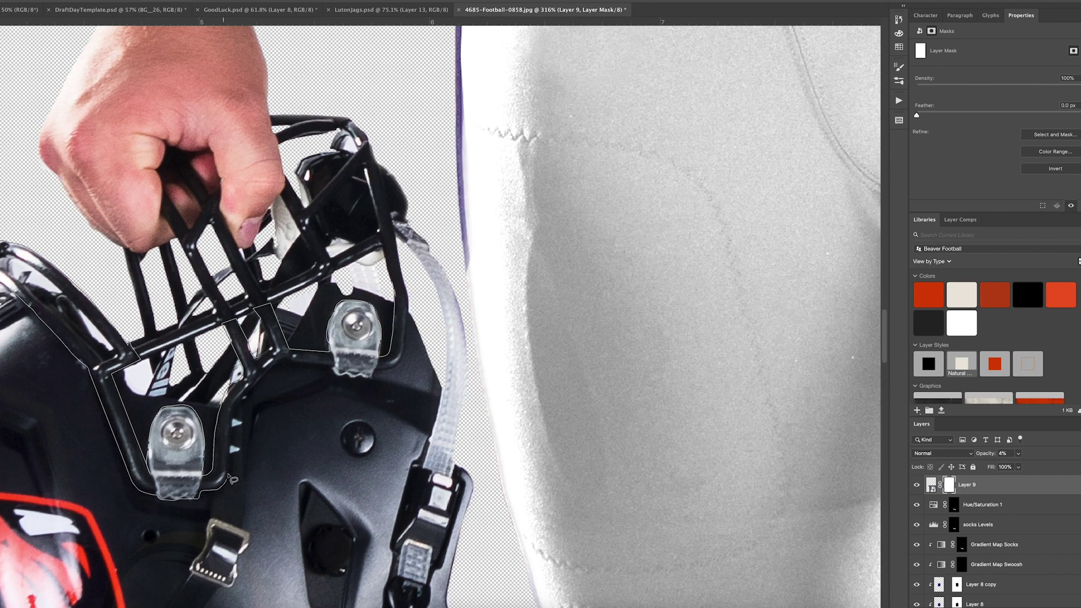
scroll(315, 357, "down", 3)
key("0")
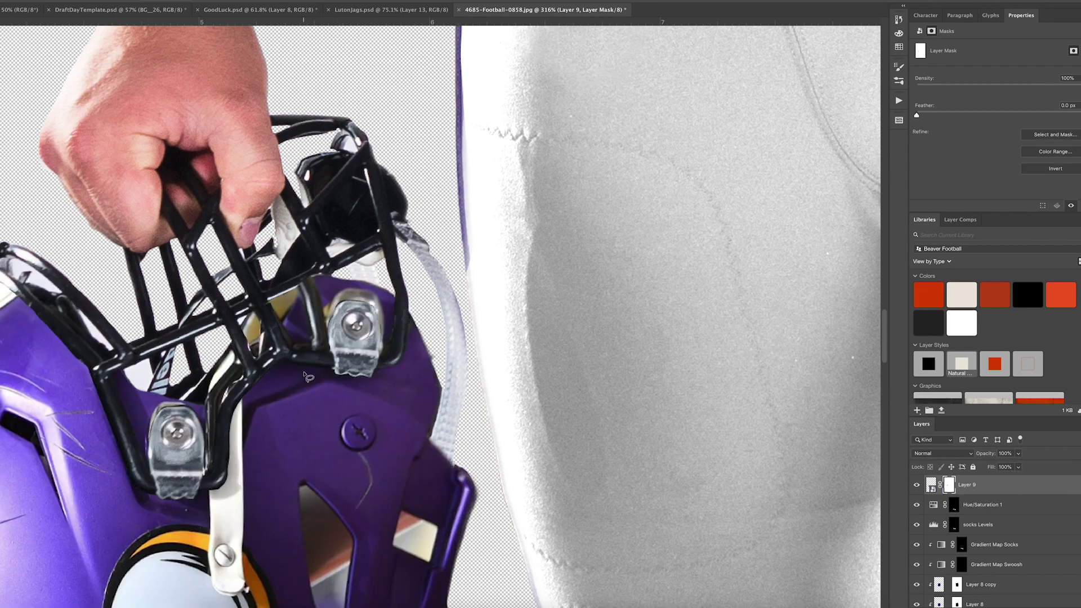
- Use 45% opacity to mask the original chin strap buckle free, restore full opacity and fill the helmet's ear opening on a new layer
key("4")
key("5")
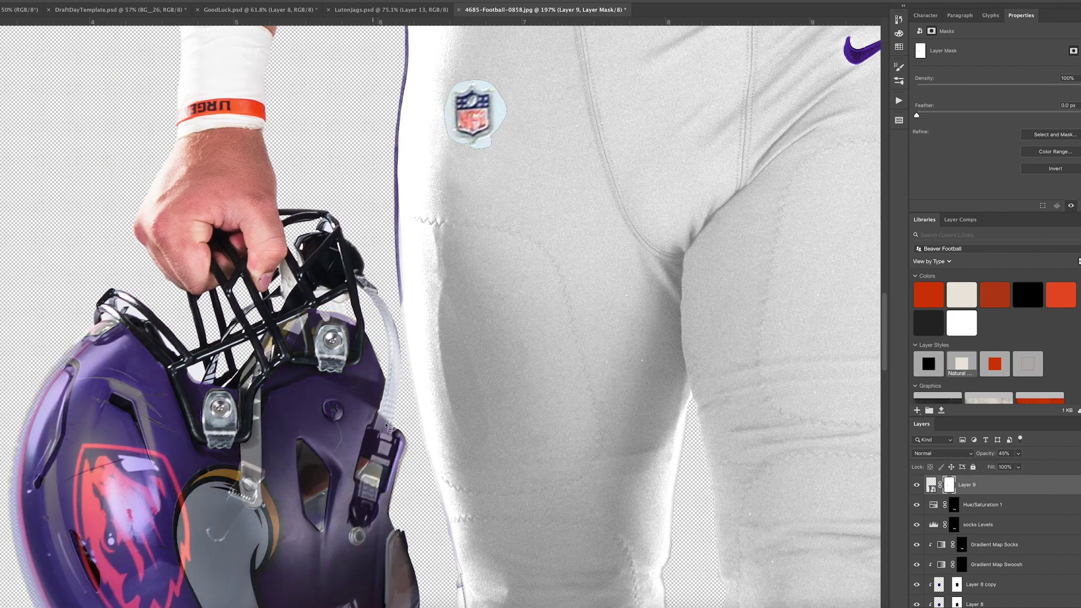
scroll(345, 583, "up", 3)
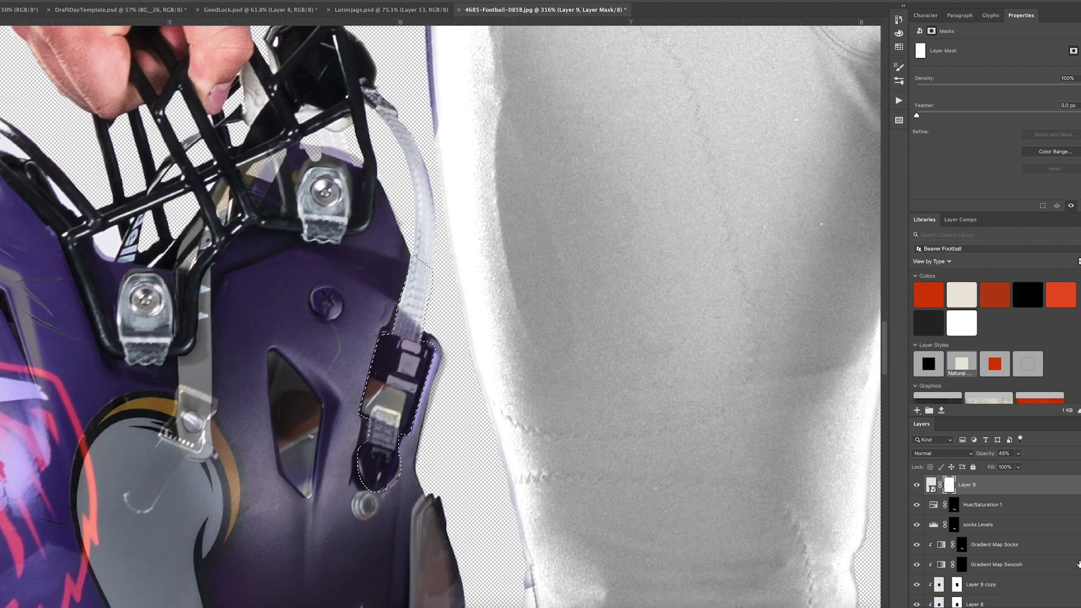
key("0")
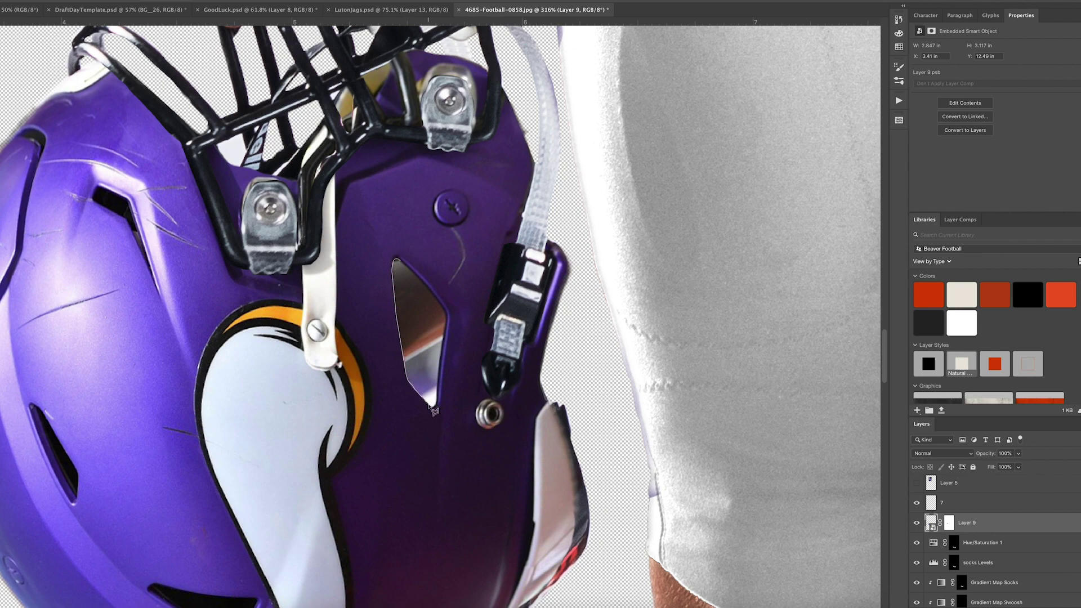
key("ctrl+shift+alt+n")
key("alt+BackSpace")
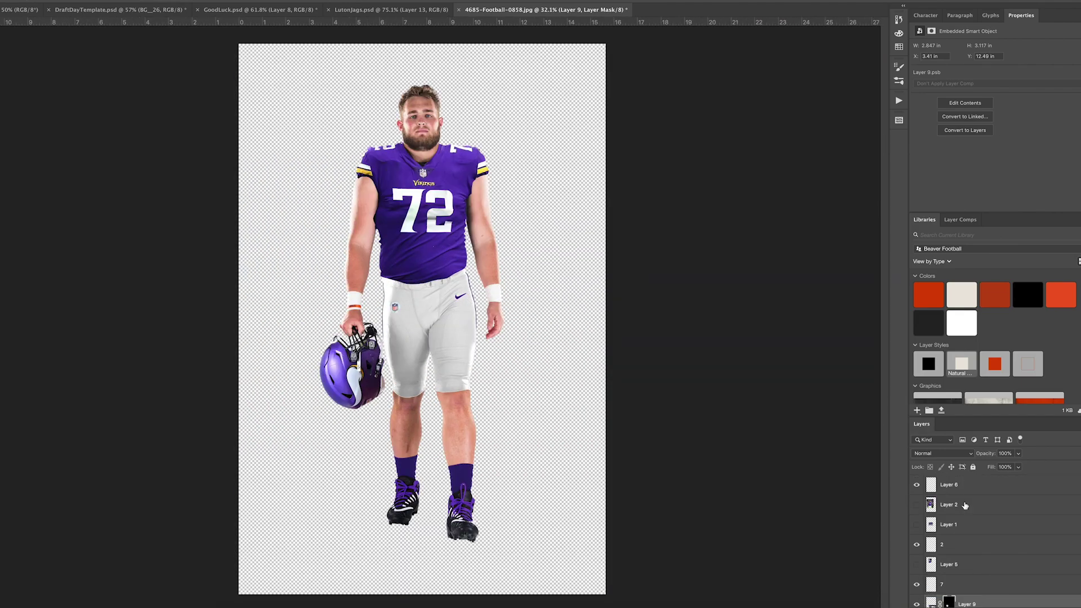
- Convert the player's layers to a smart object and paste the player into LutonJags.psd with the white jaguar logo hidden
right_click(965, 506)
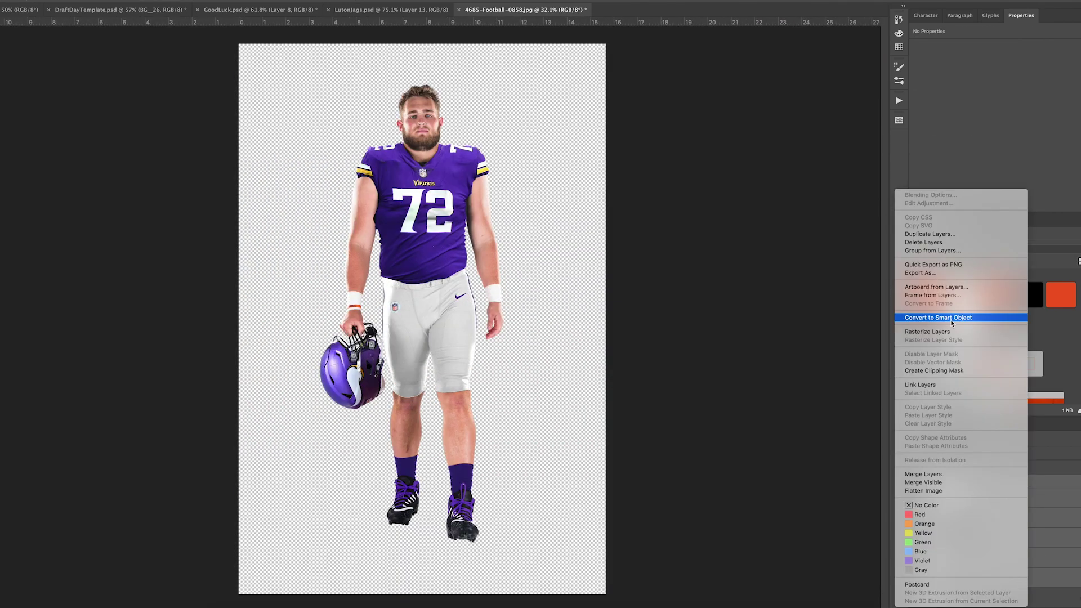
left_click(958, 314)
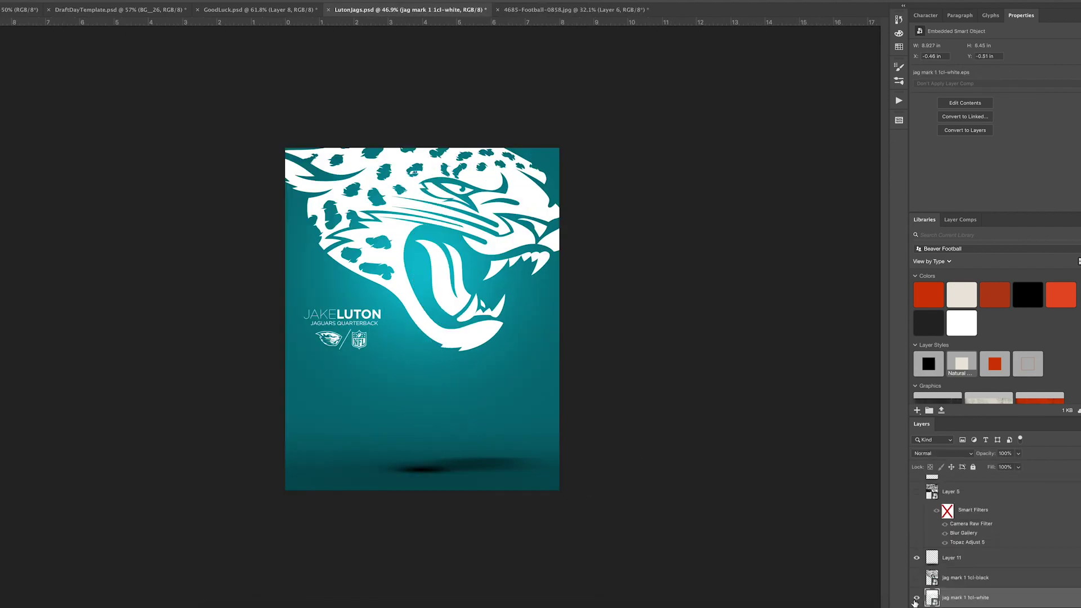
left_click(916, 598)
key("ctrl+v")
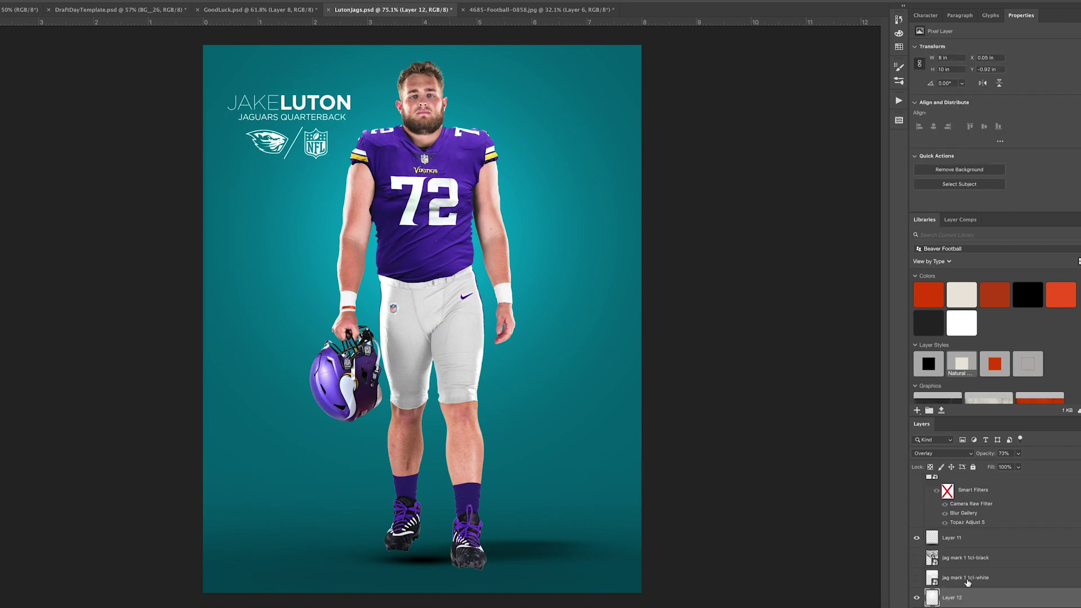
- Recolour the poster's teal background to purple to match the Vikings uniform
left_click(471, 598)
left_click(282, 193)
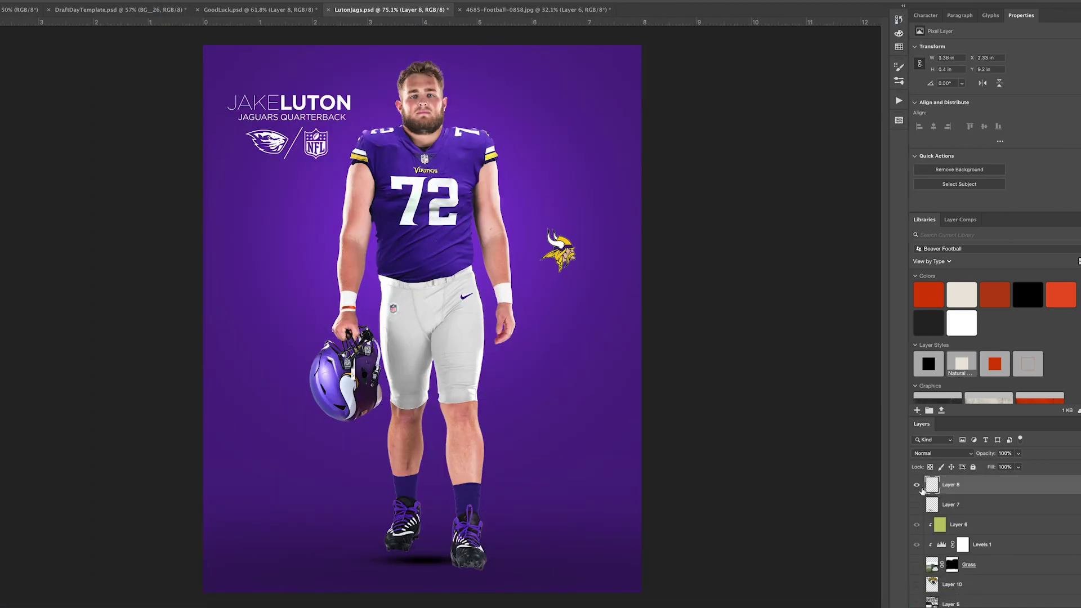
- Transform the floor shadow so it sits at a slant beneath the player's rear shoe
key("ctrl+t")
right_click(476, 549)
left_click(506, 495)
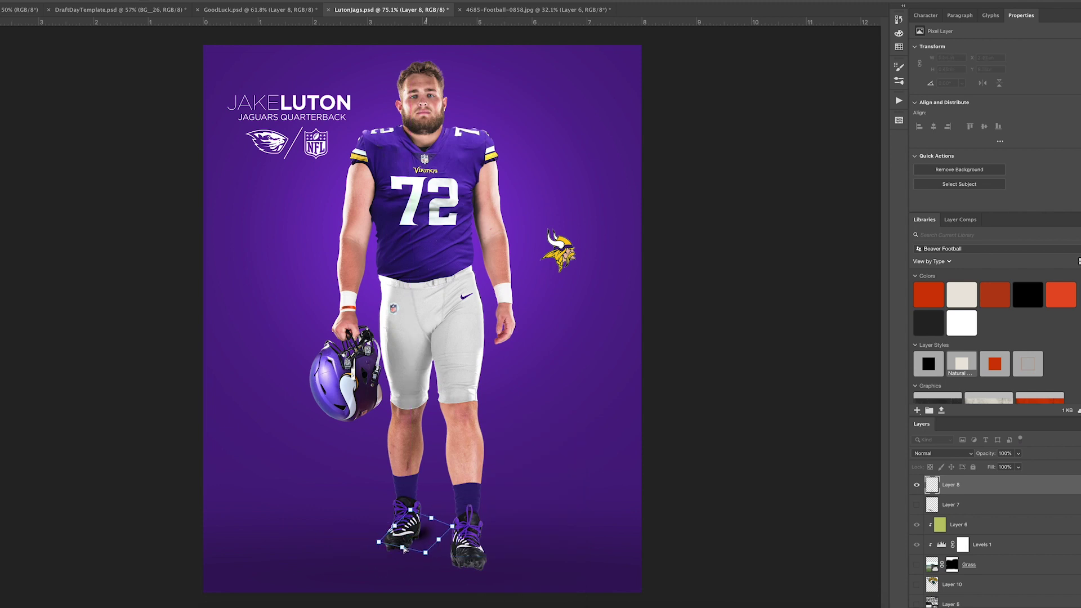
- Add a soft shadow beneath the player's front shoe on a new layer and save the poster as BlakeVikings.psd
left_click(1000, 505)
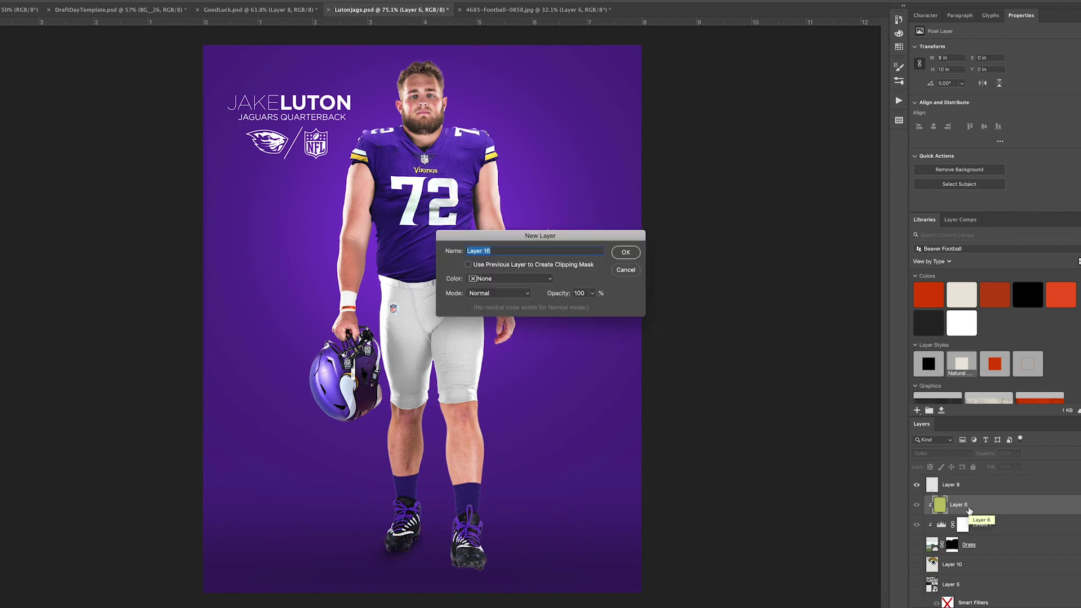
key("ctrl+t")
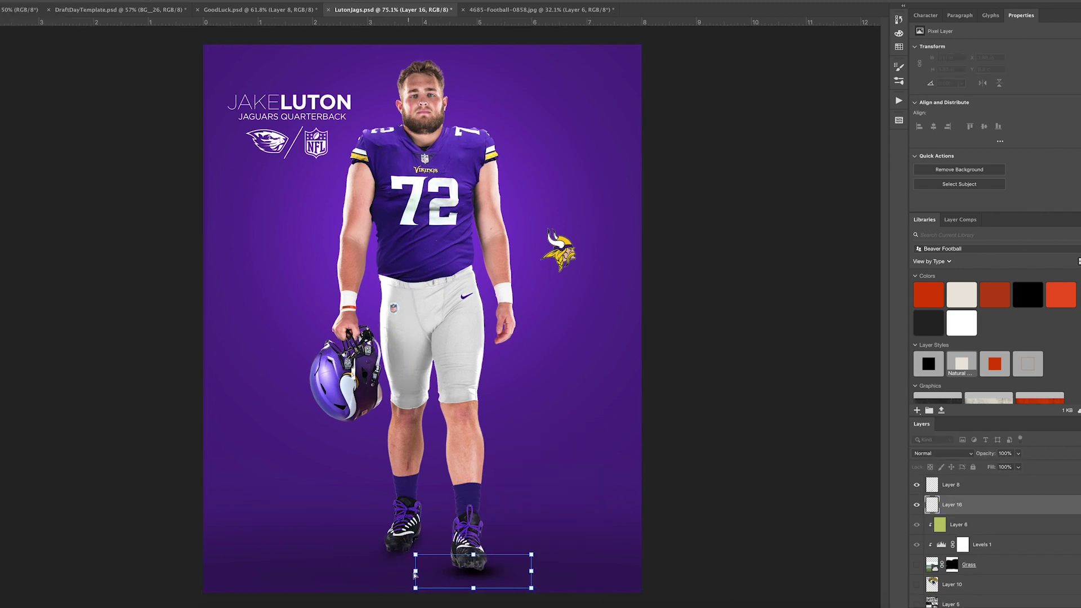
left_click_drag(489, 579, 486, 545)
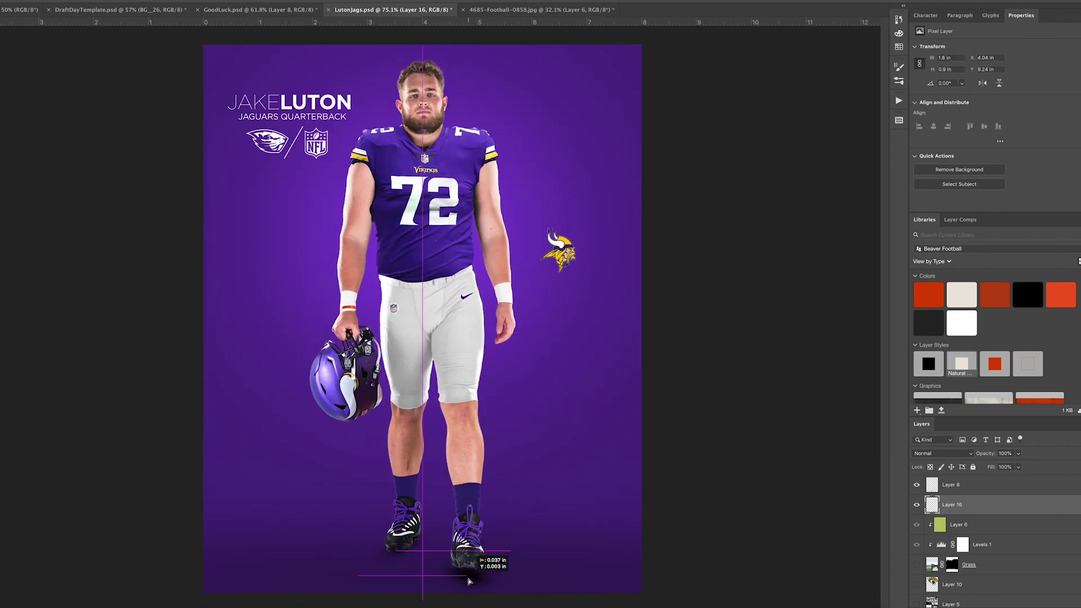
key("Return")
scroll(977, 511, "up", 3)
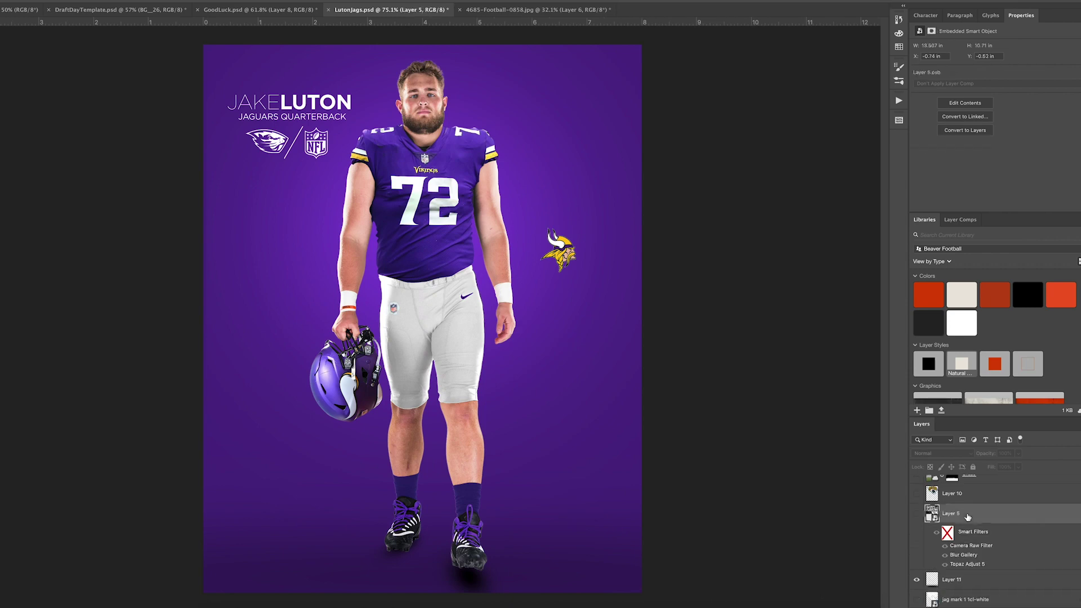
key("shift+super+s")
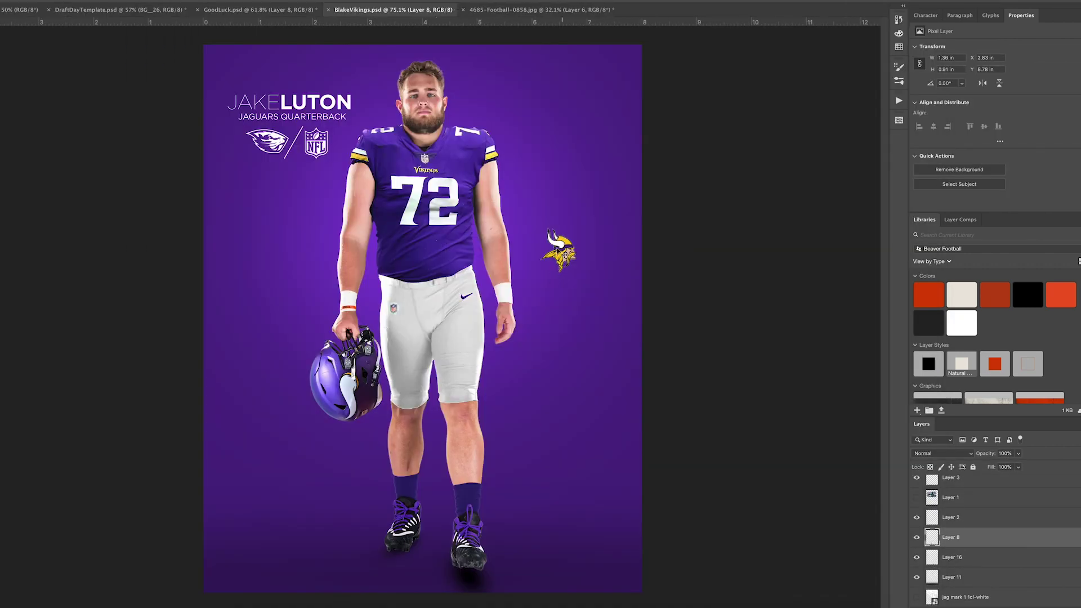
- Change the poster's headline to BLAKEBRANDEL and its subtitle to VIKINGS LINEMAN
left_click(966, 542)
left_click_drag(267, 102, 280, 102)
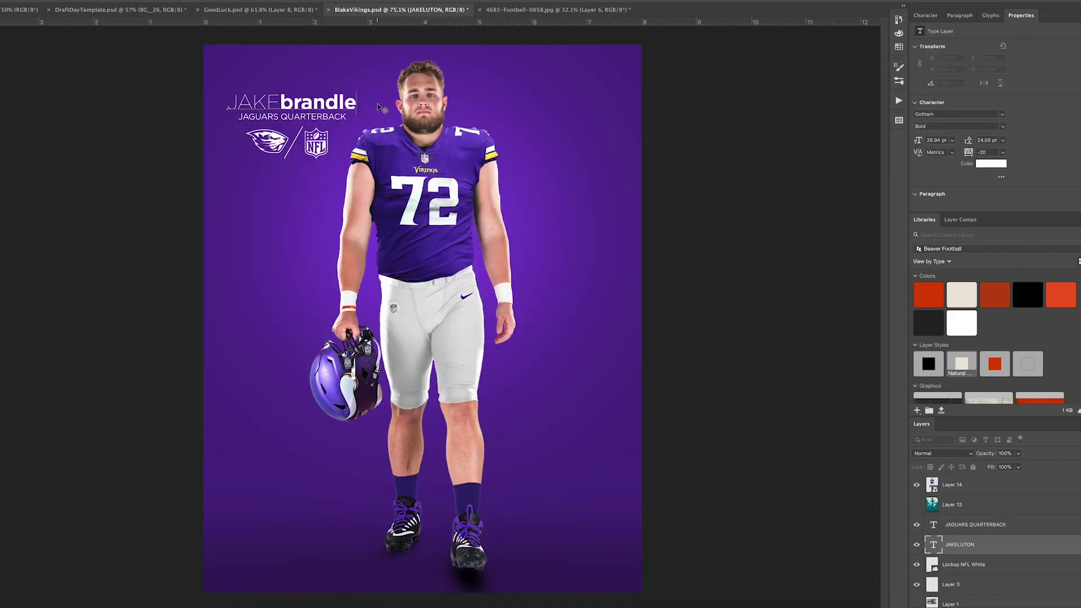
type("BLAKE")
left_click(276, 116)
key("ctrl+a")
type("vik")
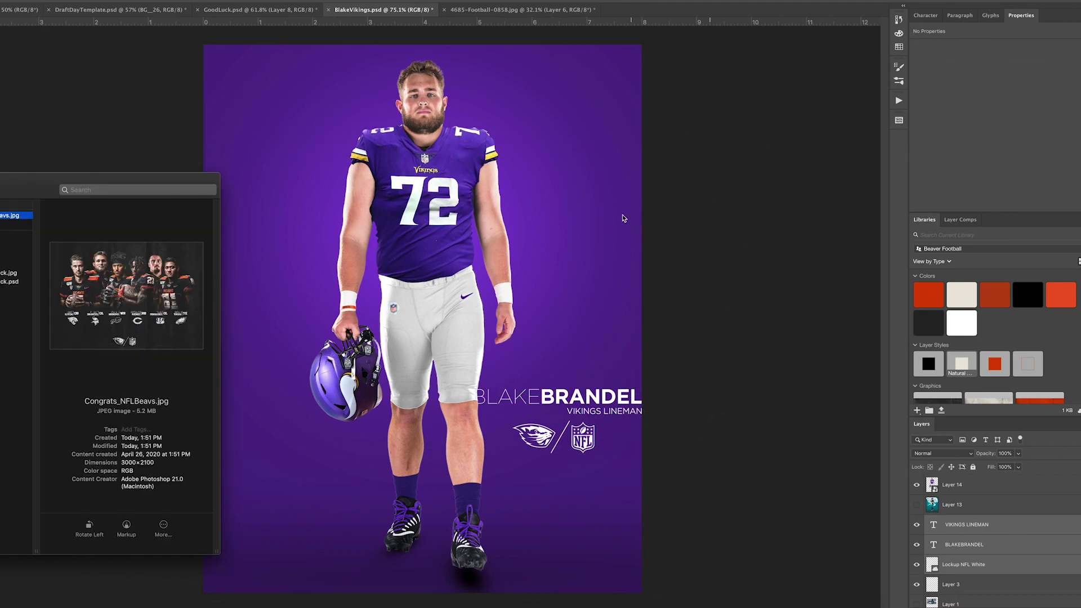
- Place the white Vikings logo vik mark 1 one_cl_white and enlarge it behind the player across the poster's upper half
left_click(150, 145)
left_click_drag(225, 76, 518, 180)
left_click_drag(206, 181, 157, 415)
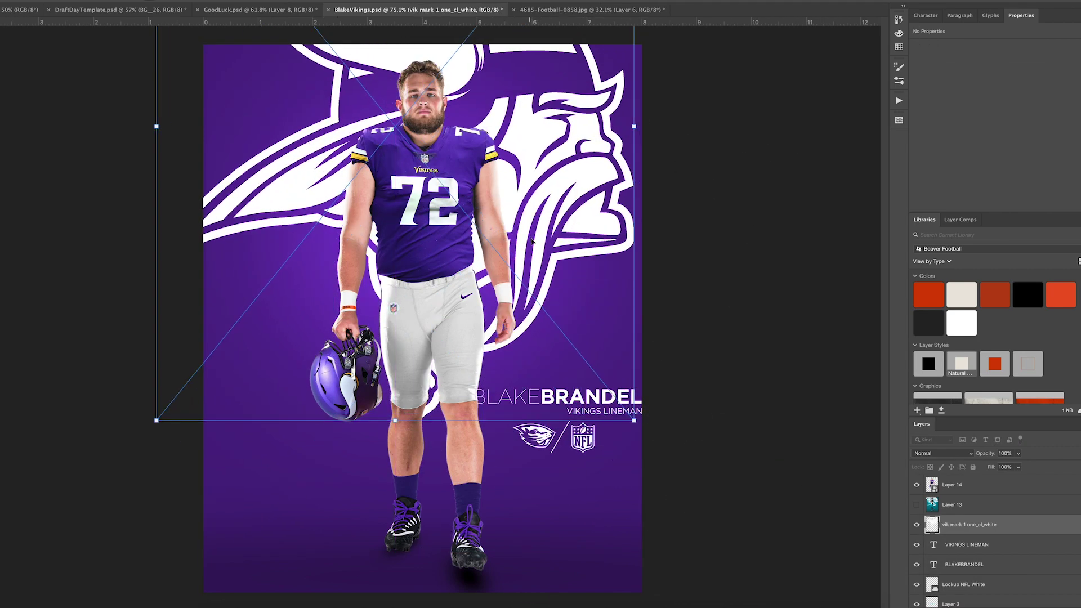
key("Return")
- Change the subtitle to VIKINGS OFFENSIVE LINEMAN in all caps and move the text and logo lockup clear of the poster's edge
left_click(601, 411)
type("offensive")
scroll(601, 411, "up", 5)
key("ctrl+a")
key("ctrl+shift+k")
key("ctrl+Return")
scroll(518, 345, "down", 5)
left_click_drag(507, 388, 549, 378)
- Open the player's smart object and clean up the colour tint around the NFL shield on the pants
left_click(932, 488)
double_click(933, 488)
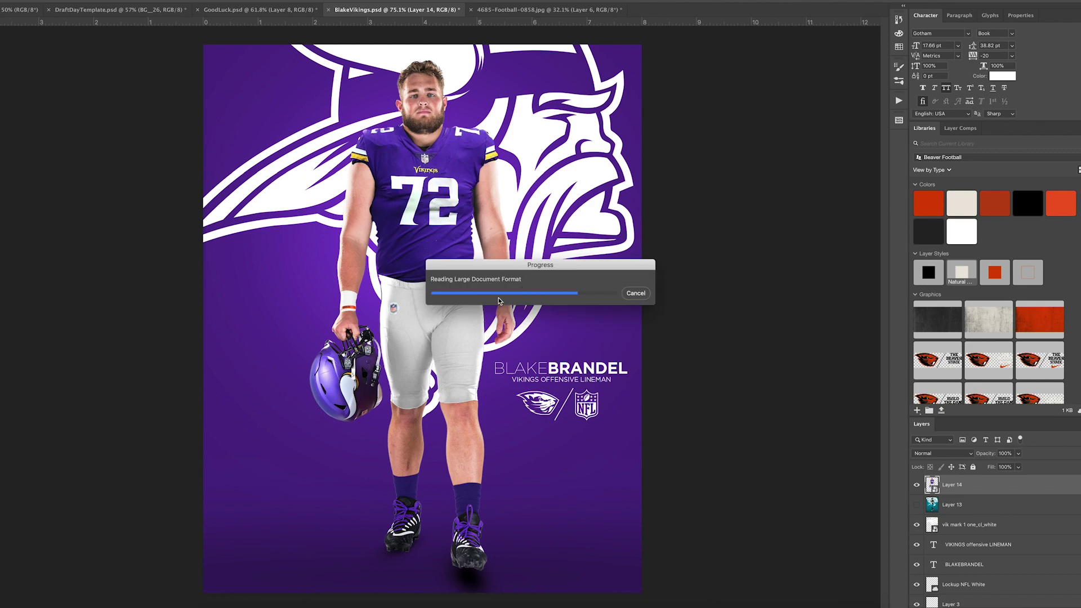
key("ctrl+plus")
key("ctrl+plus")
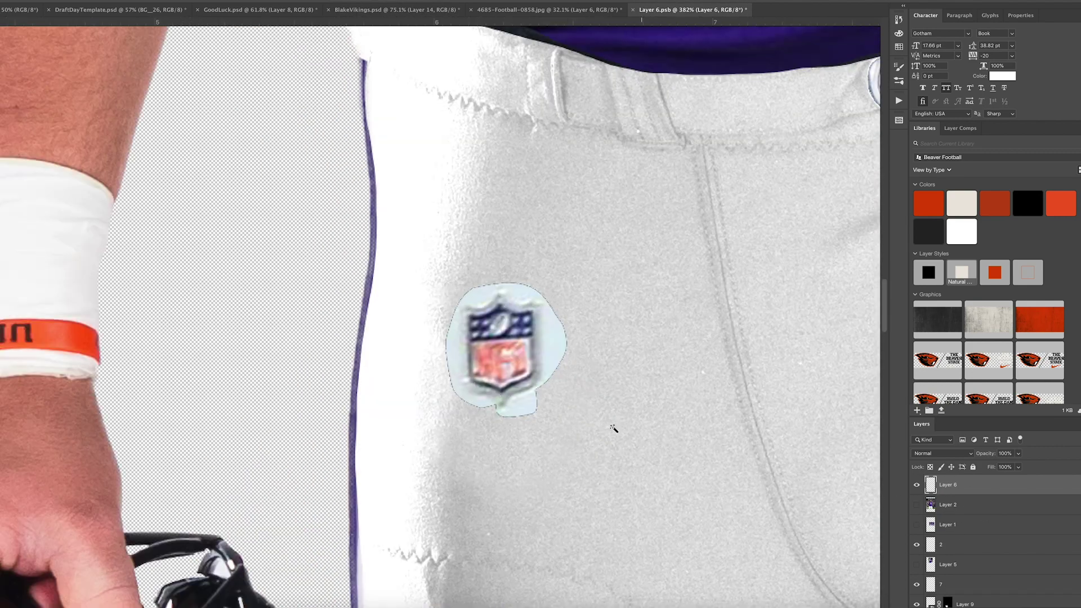
left_click_drag(556, 295, 511, 411)
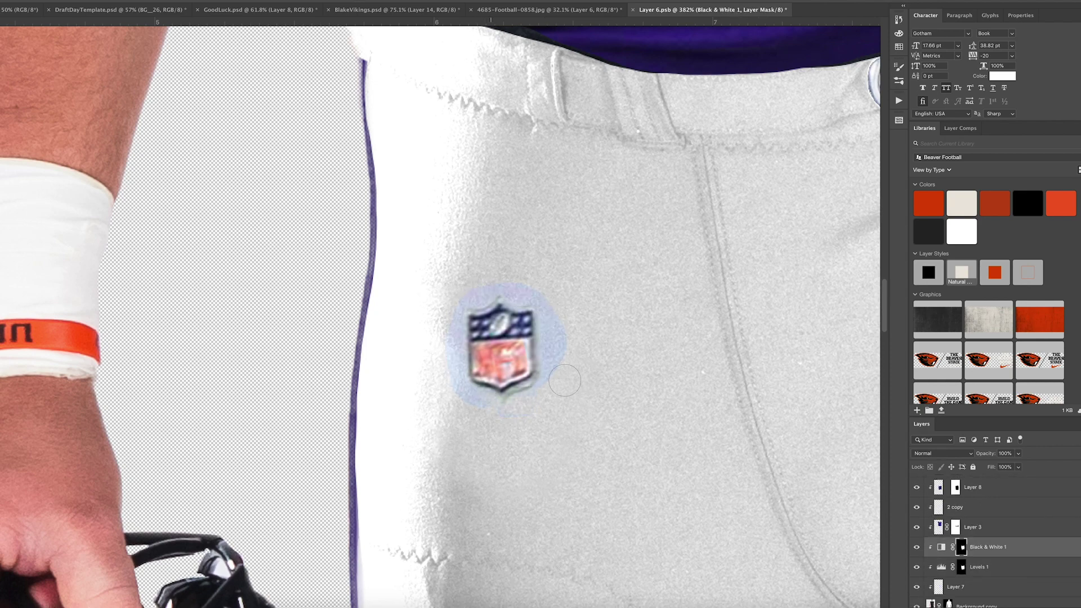
- Lower the jersey layer's opacity to 60% and select along the arm edges to mask the jersey off the arms
key("ctrl+0")
scroll(562, 96, "up", 5)
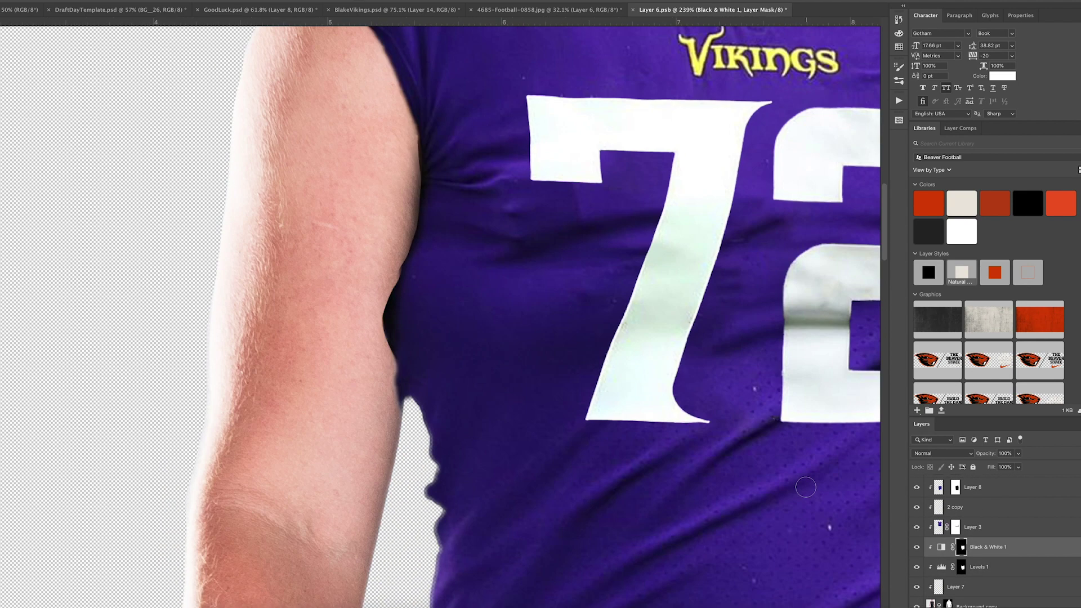
key("alt+bracketright")
left_click_drag(635, 336, 804, 174)
key("6")
left_click_drag(707, 450, 853, 183)
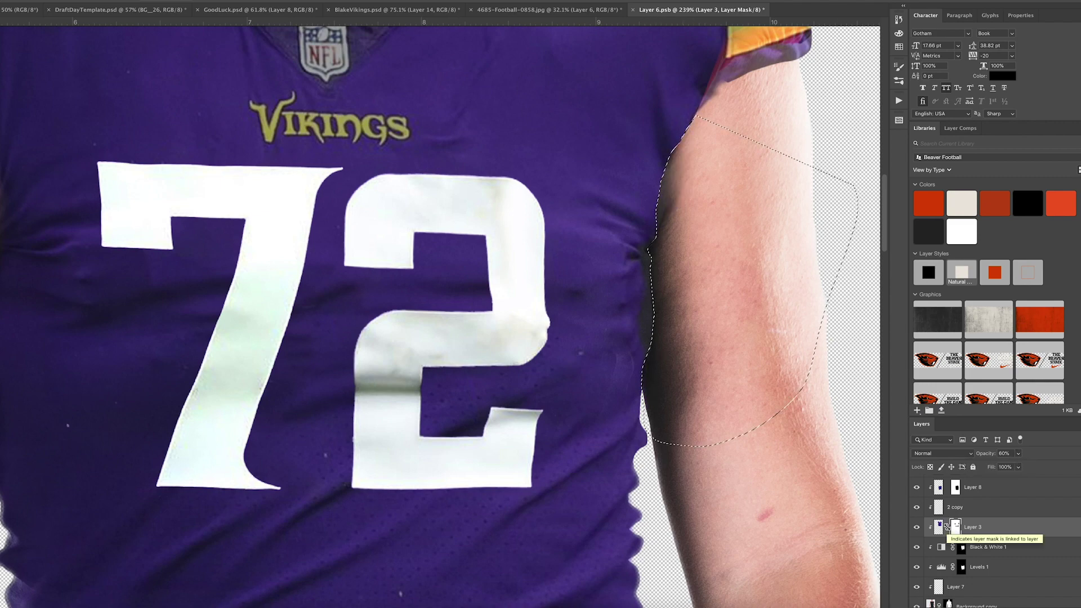
left_click_drag(653, 211, 133, 338)
- Refine the Background copy mask in the narrow gap between the arm and the jersey
key("alt+bracketleft")
key("alt+bracketleft")
key("alt+bracketleft")
key("alt+bracketleft")
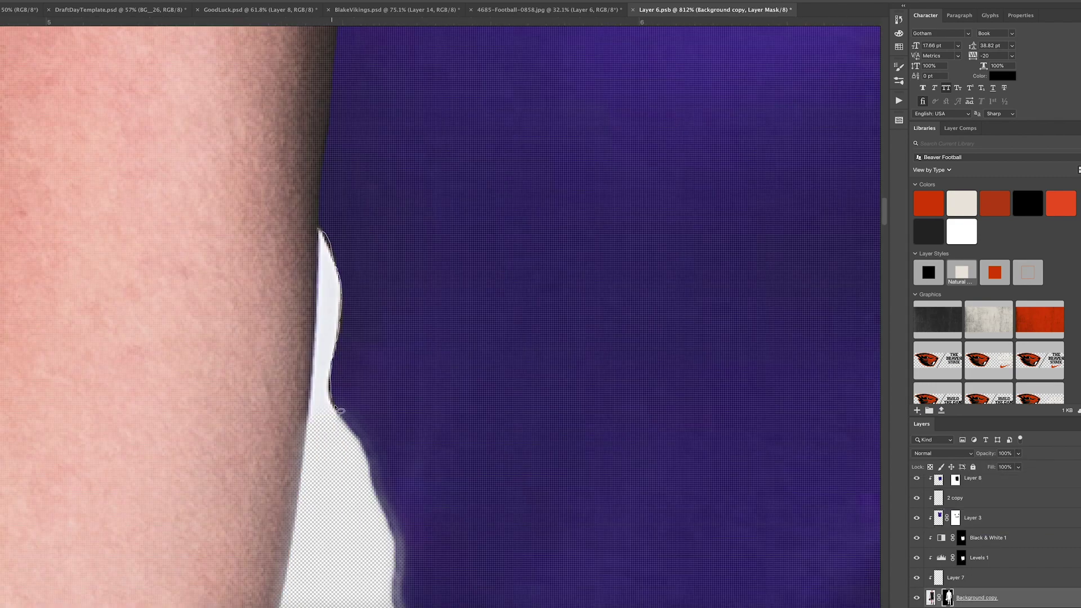
- Set the socks Levels opacity to 0%, lower the Gradient Map Socks opacity and save the smart object
left_click_drag(999, 467, 994, 467)
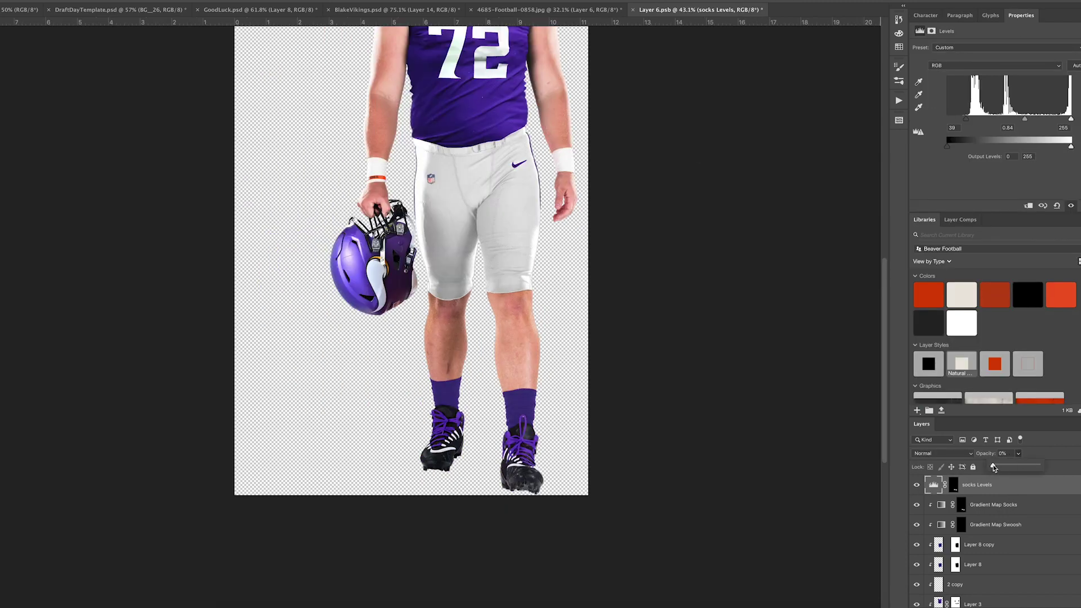
key("alt+bracketleft")
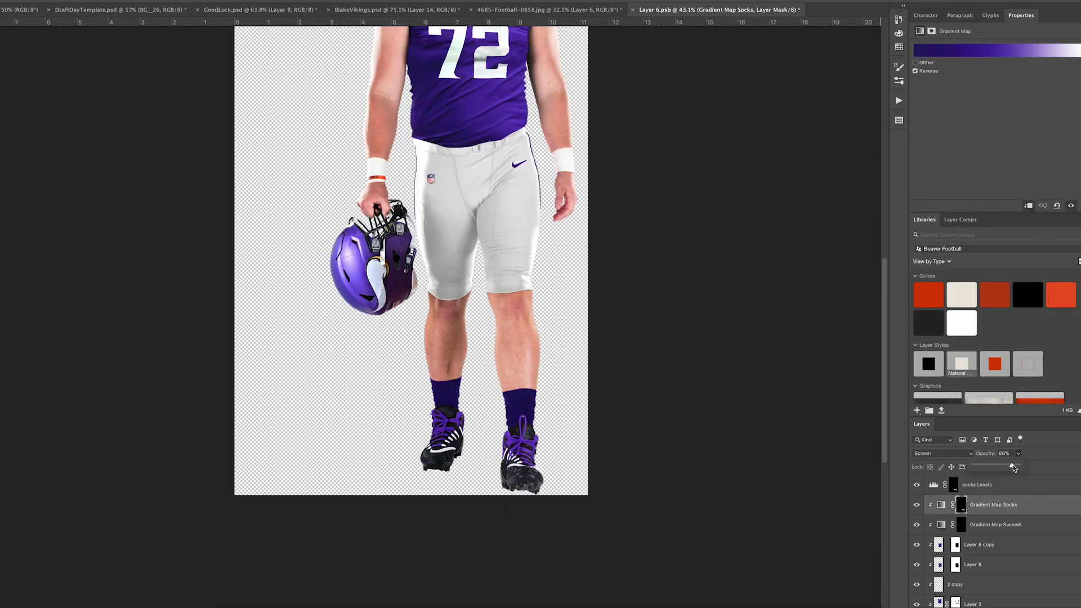
key("ctrl+s")
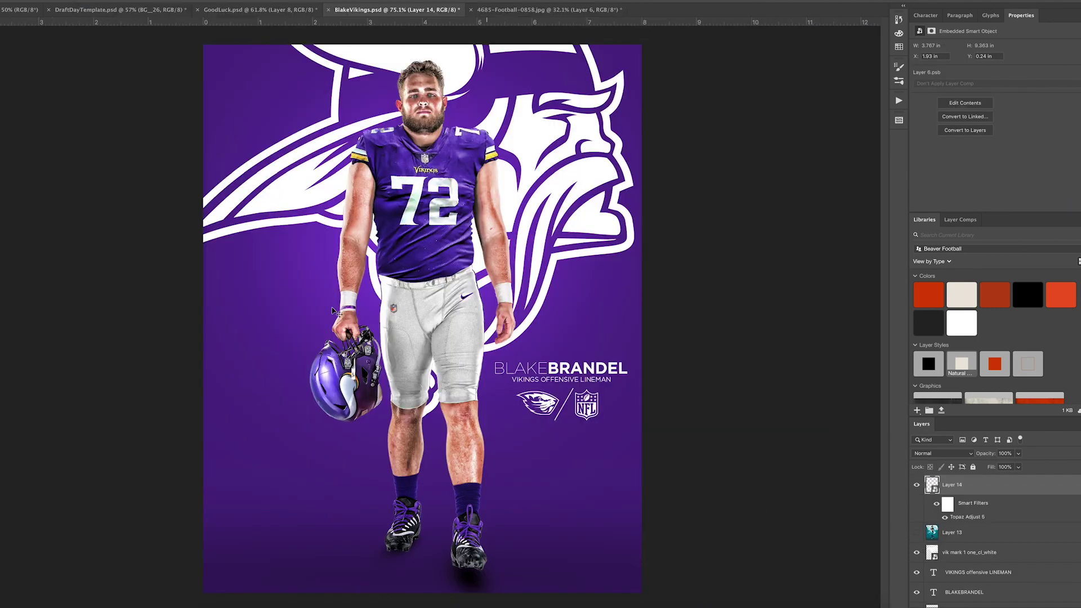
- Create a wide soft floor shadow on a new layer, stretched and slanted from beneath the player's feet past the poster's right edge
left_click(960, 532)
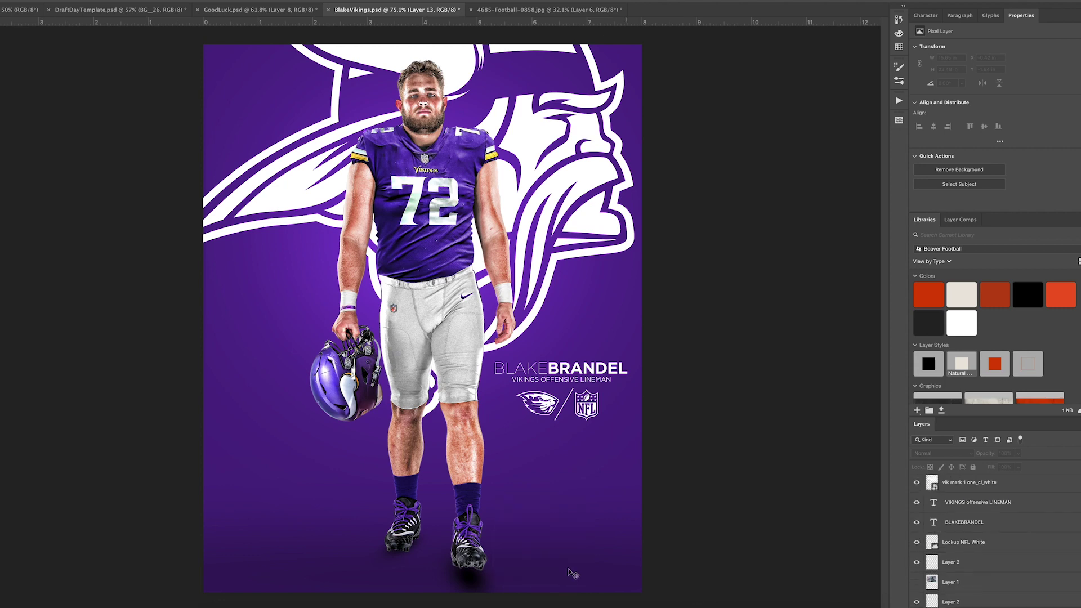
left_click_drag(479, 508, 501, 543)
left_click_drag(610, 534, 640, 545)
key("Return")
key("ctrl+t")
left_click_drag(555, 542, 716, 546)
right_click(448, 552)
left_click(609, 552)
left_click_drag(611, 553, 597, 537)
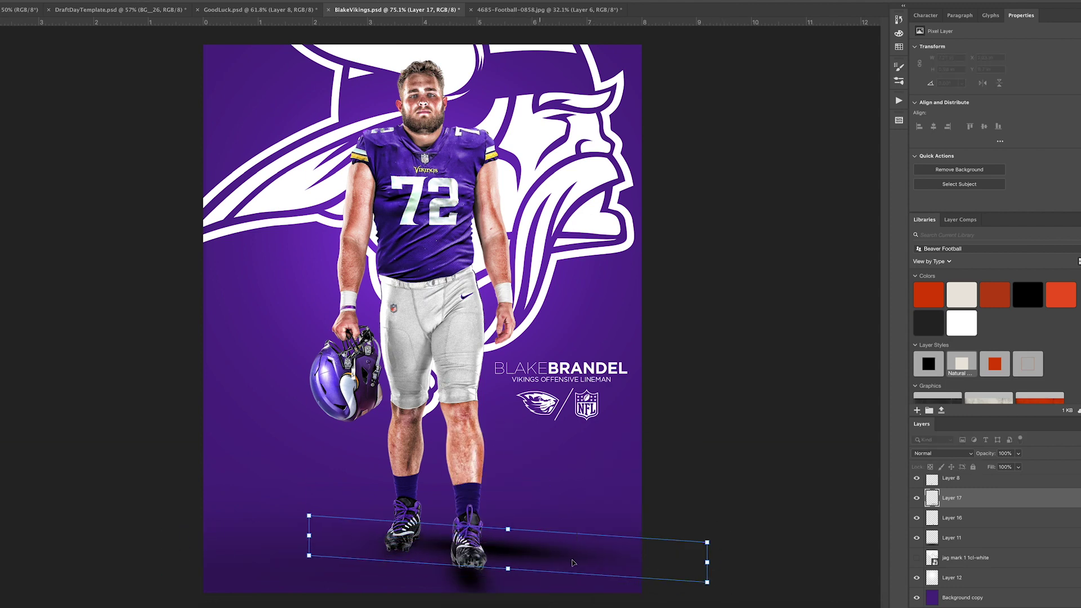
key("Return")
key("Return")
- Clip a new shading layer to the player and mask parts of the player's Topaz Adjust 5 filter
key("ctrl+shift+alt+n")
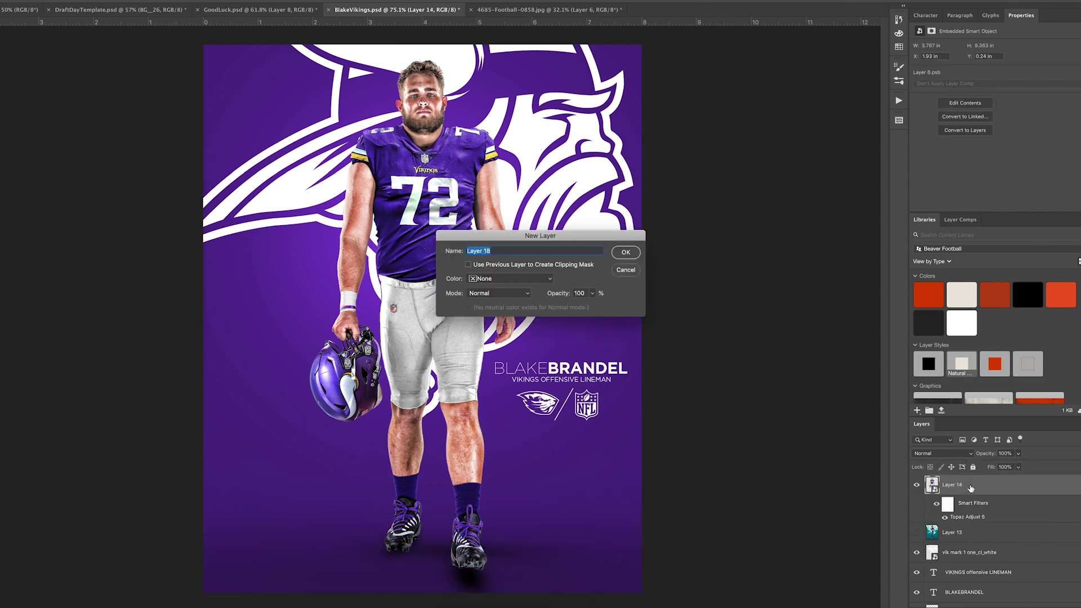
key("v")
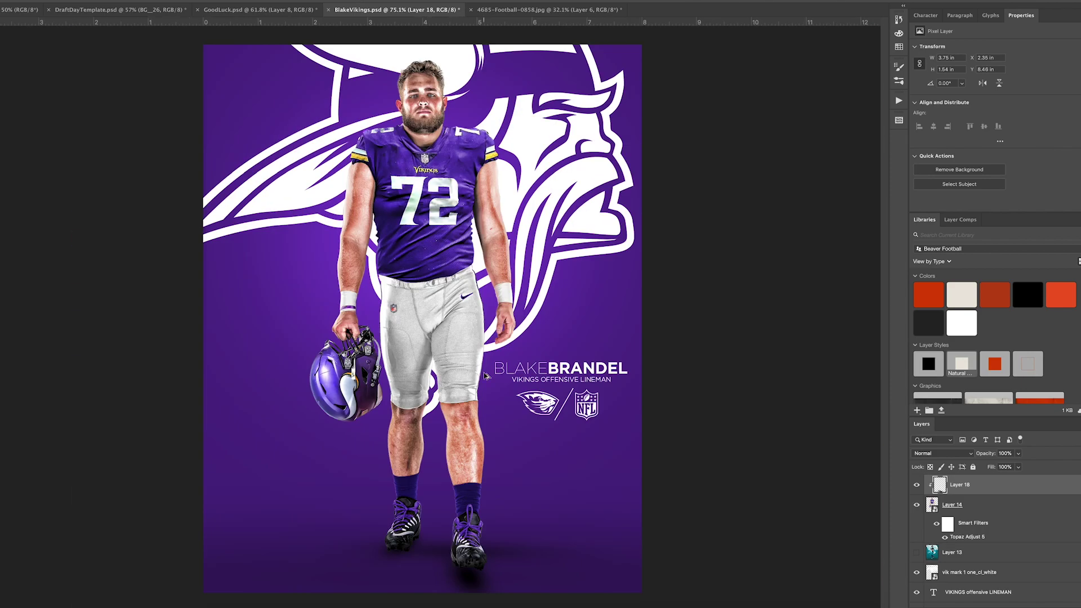
scroll(511, 295, "up", 3)
left_click(500, 203, "ctrl")
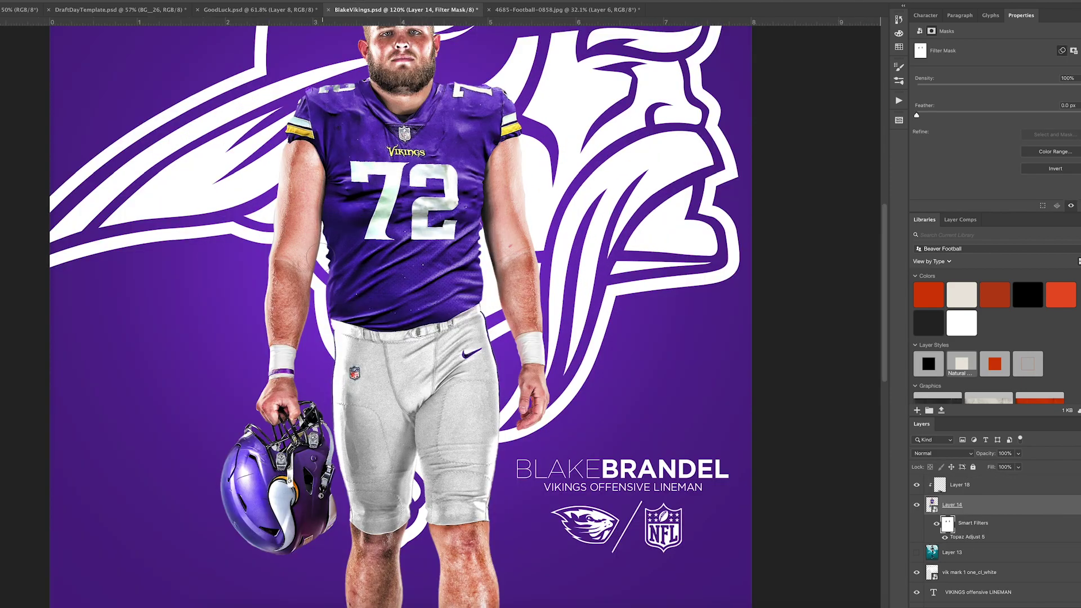
scroll(322, 208, "up", 5)
scroll(374, 273, "down", 8)
- Touch up the jersey layer's shoulder edge in the player's smart object, save it and return to BlakeVikings.psd
double_click(933, 505)
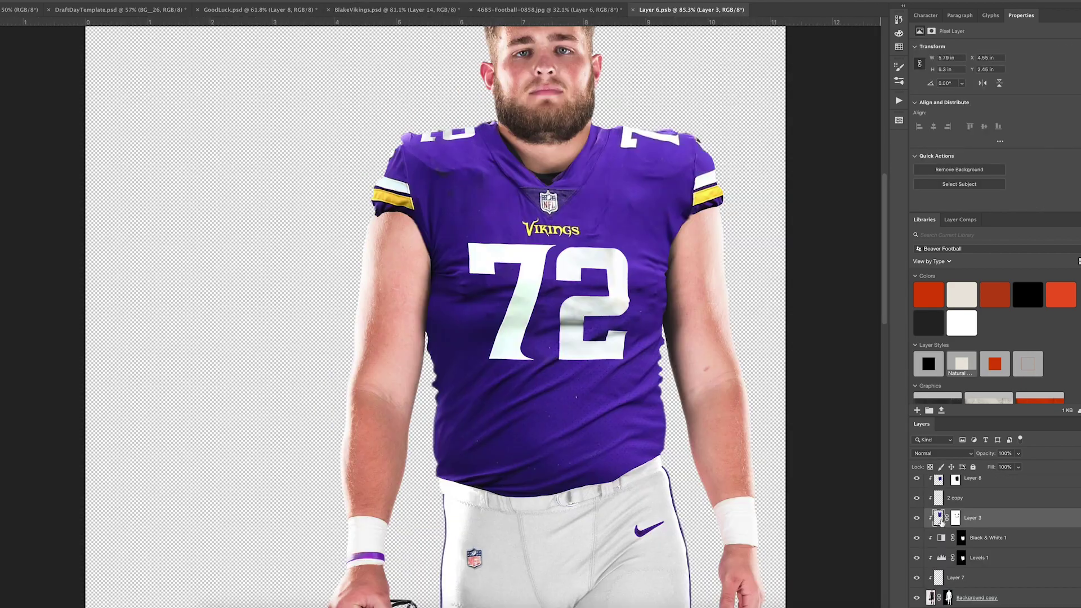
scroll(553, 372, "up", 5)
key("ctrl+s")
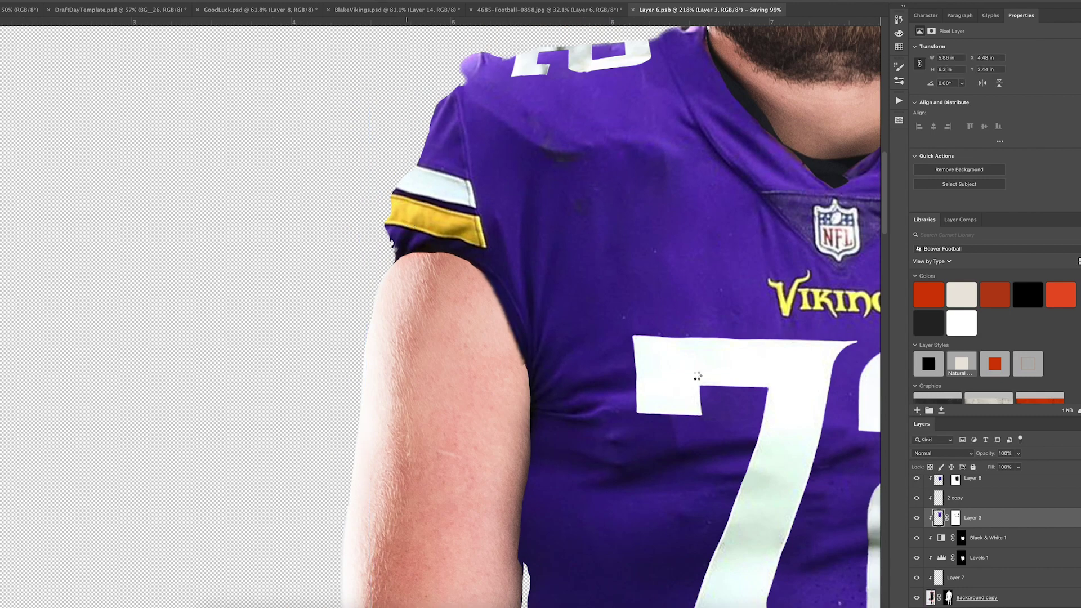
left_click(394, 10)
scroll(428, 315, "down", 4)
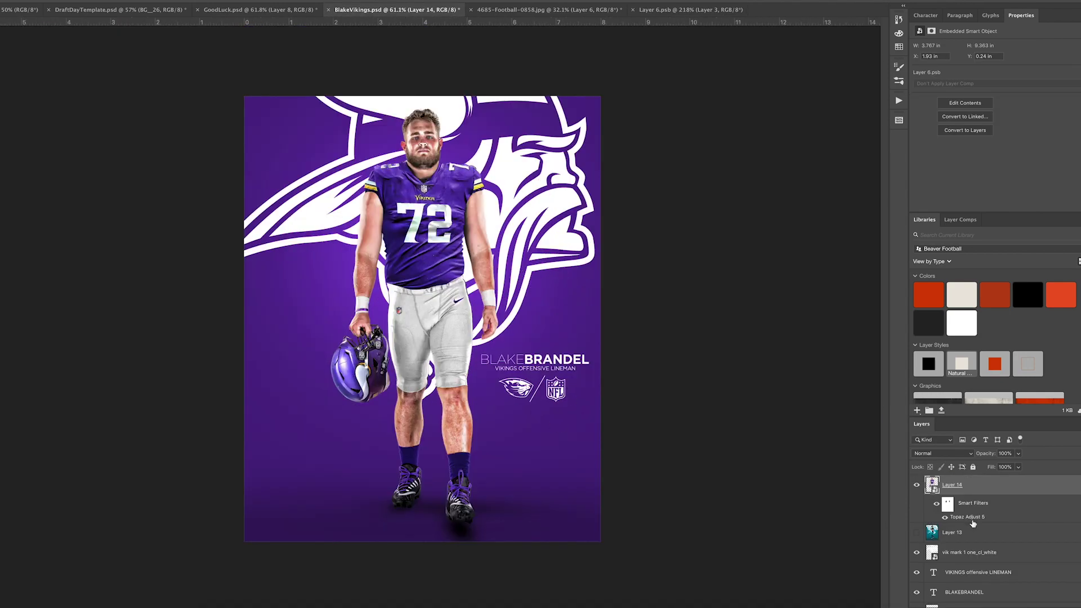
- Stamp all visible layers onto a new top layer and apply the Camera Raw preset Curve - Lift Shadows
key("ctrl+shift+alt+e")
key("ctrl+shift+a")
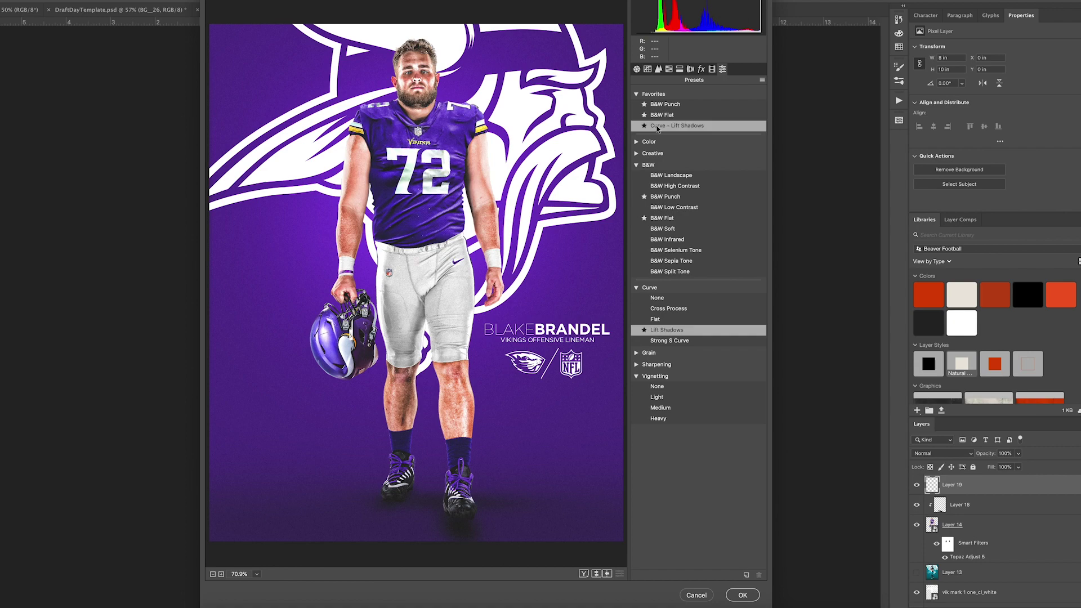
key("Return")
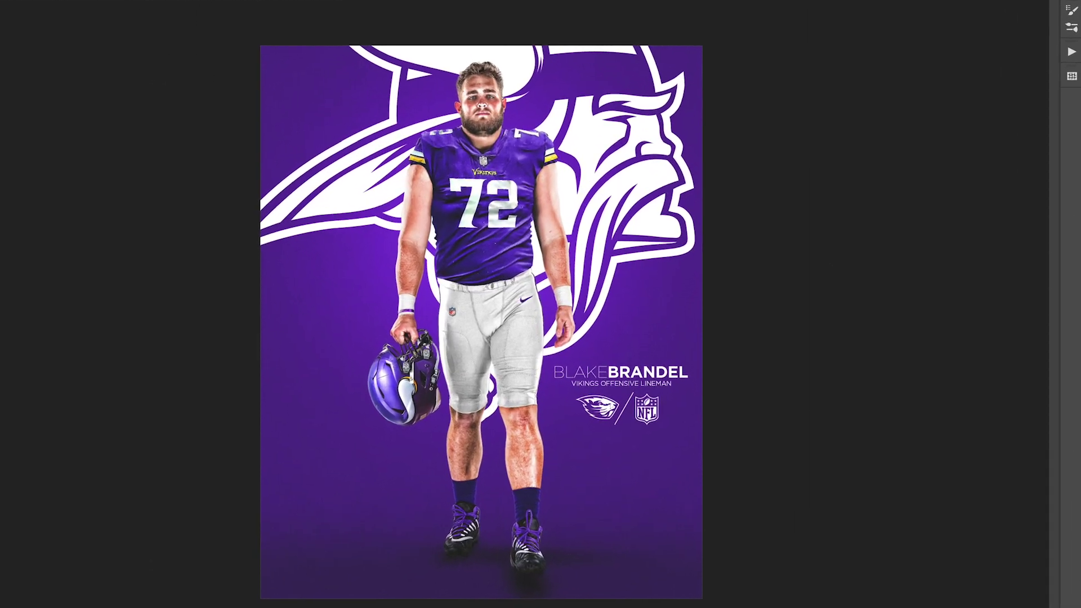